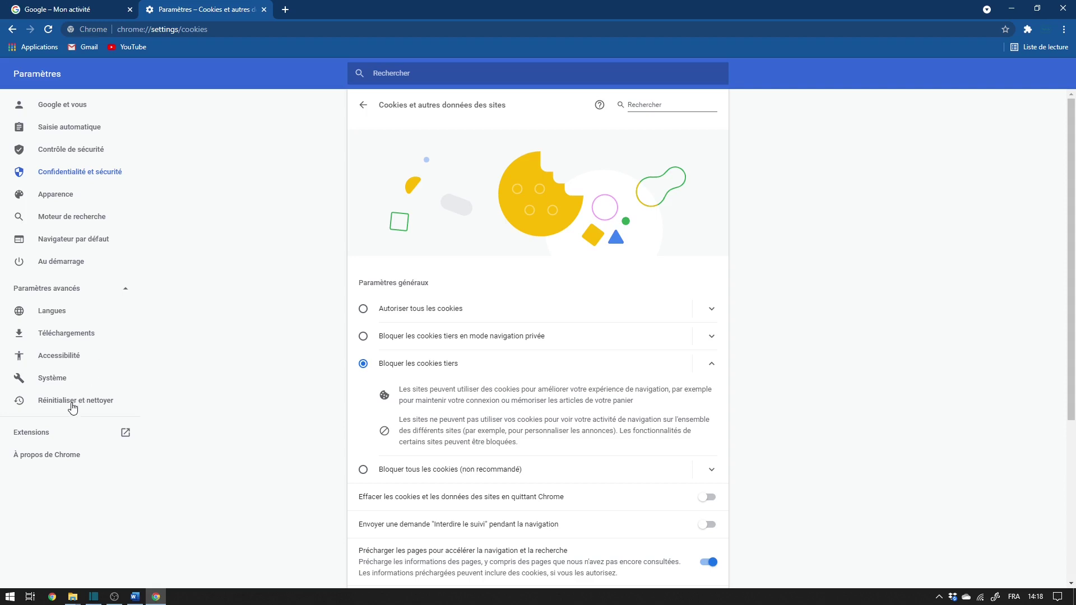
pyautogui.click(65, 296)
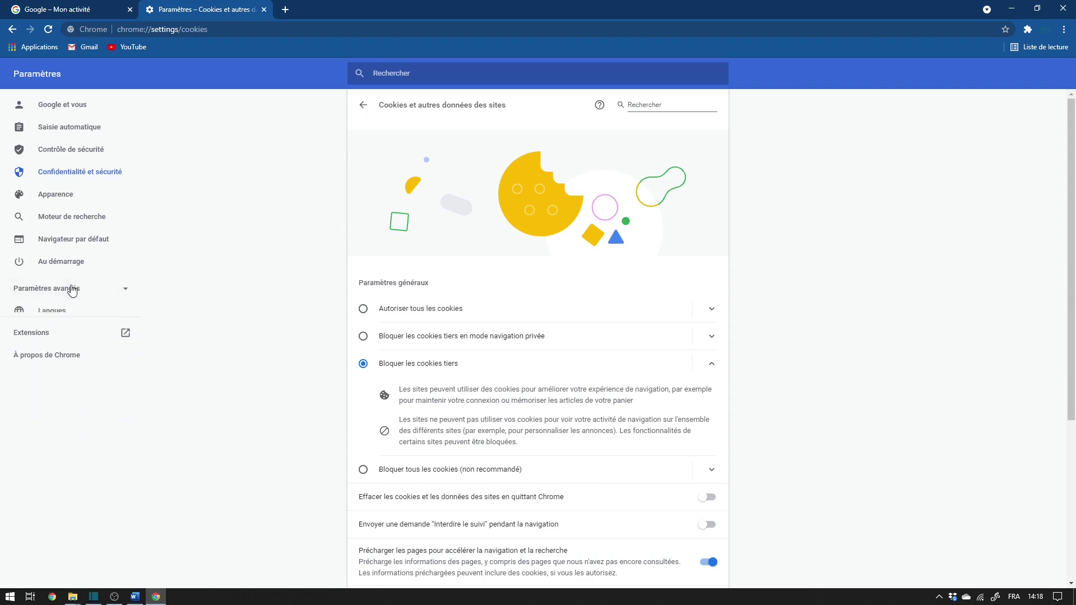
pyautogui.click(78, 289)
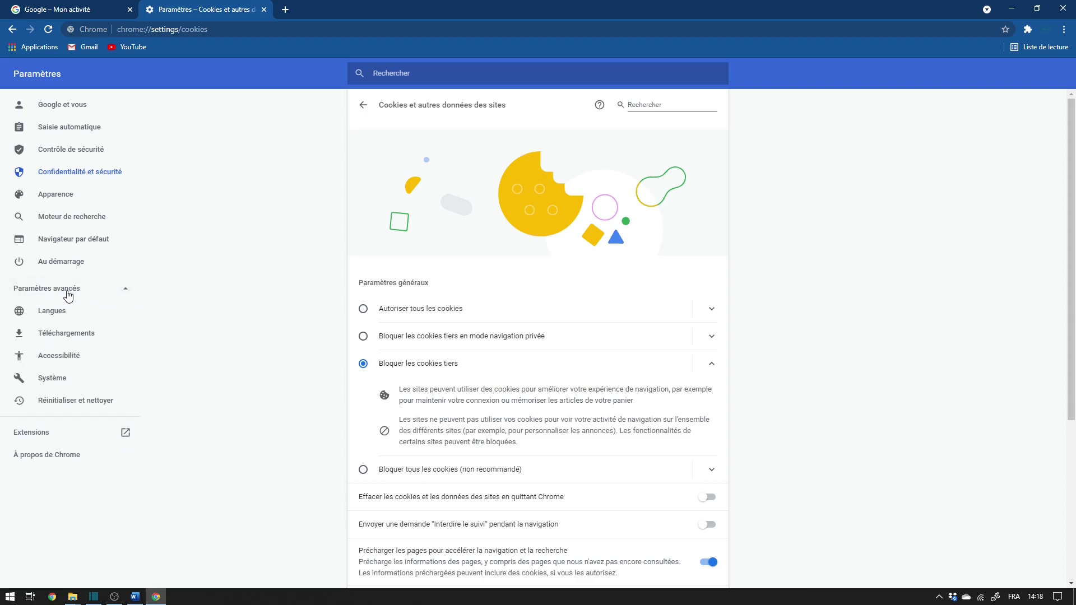
pyautogui.click(66, 295)
pyautogui.click(84, 292)
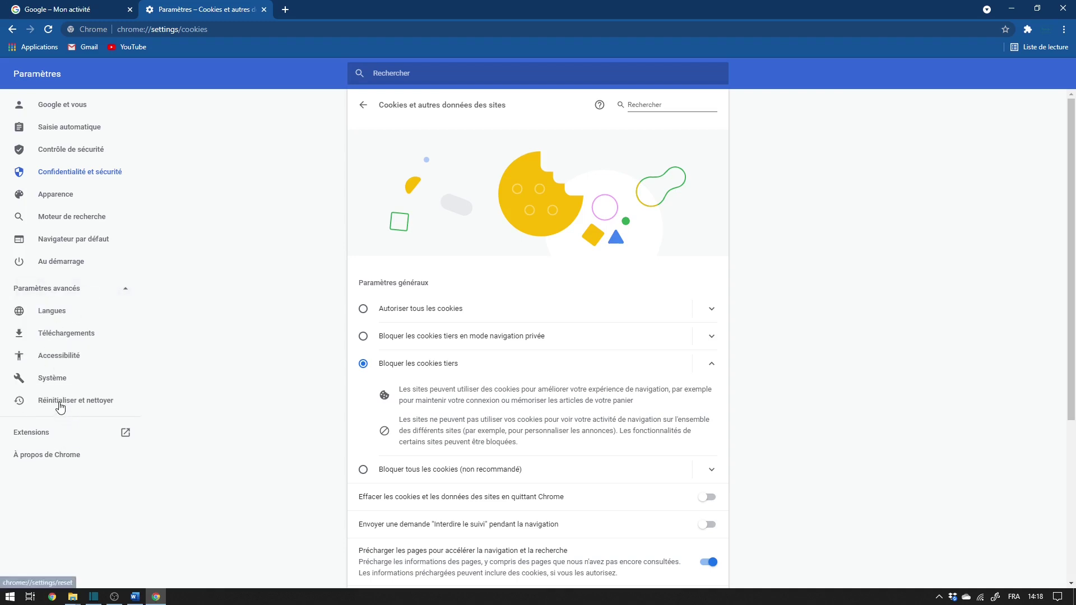
# Open the "Nettoyer l'ordinateur" page under reset and cleanup and turn off reporting malware details to Google.
pyautogui.click(61, 401)
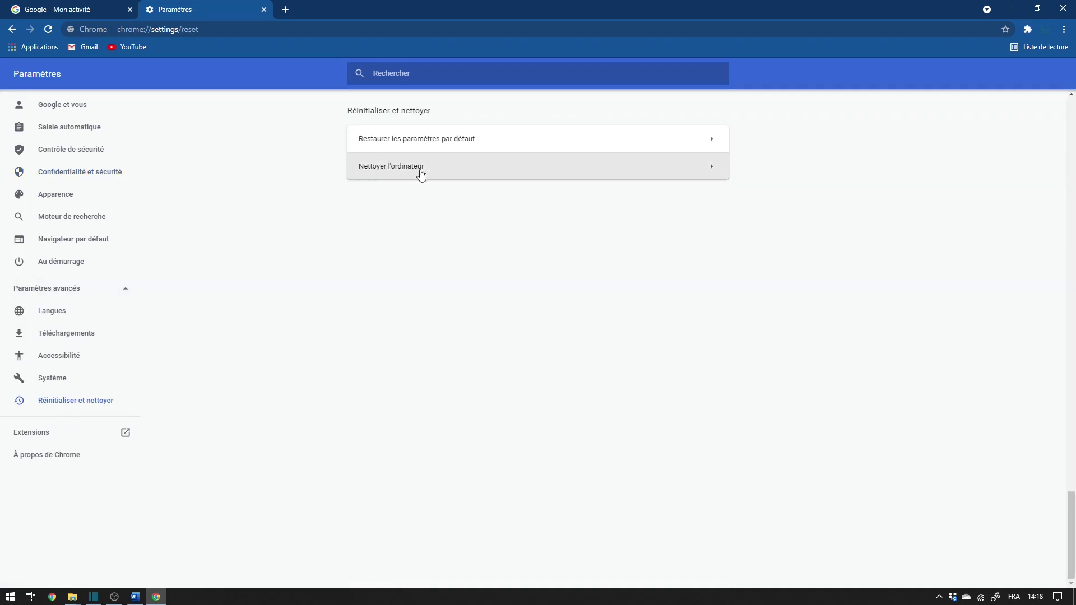
pyautogui.click(520, 169)
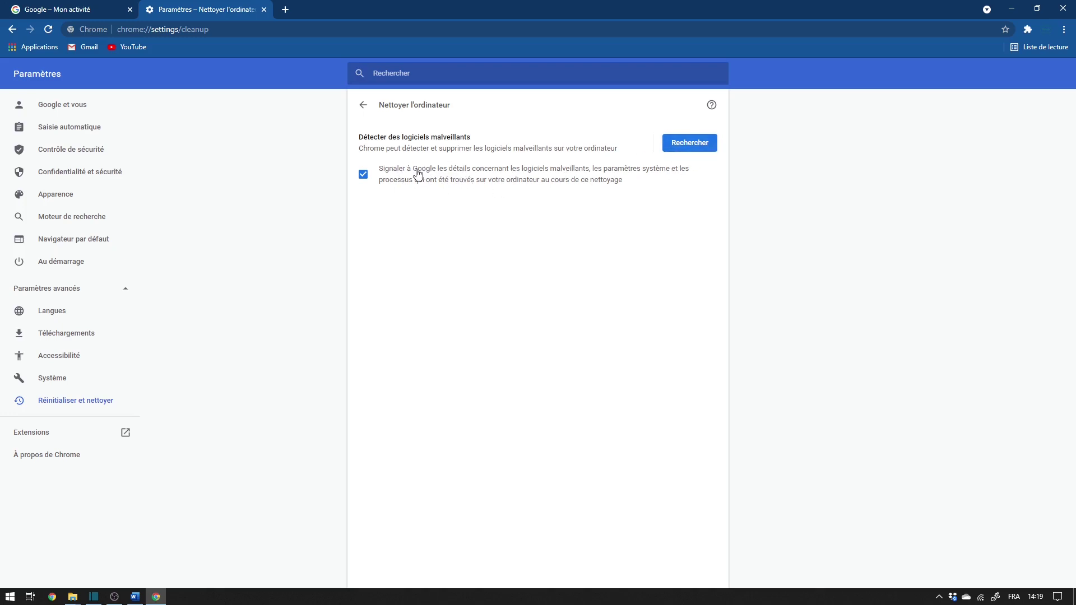
pyautogui.click(363, 174)
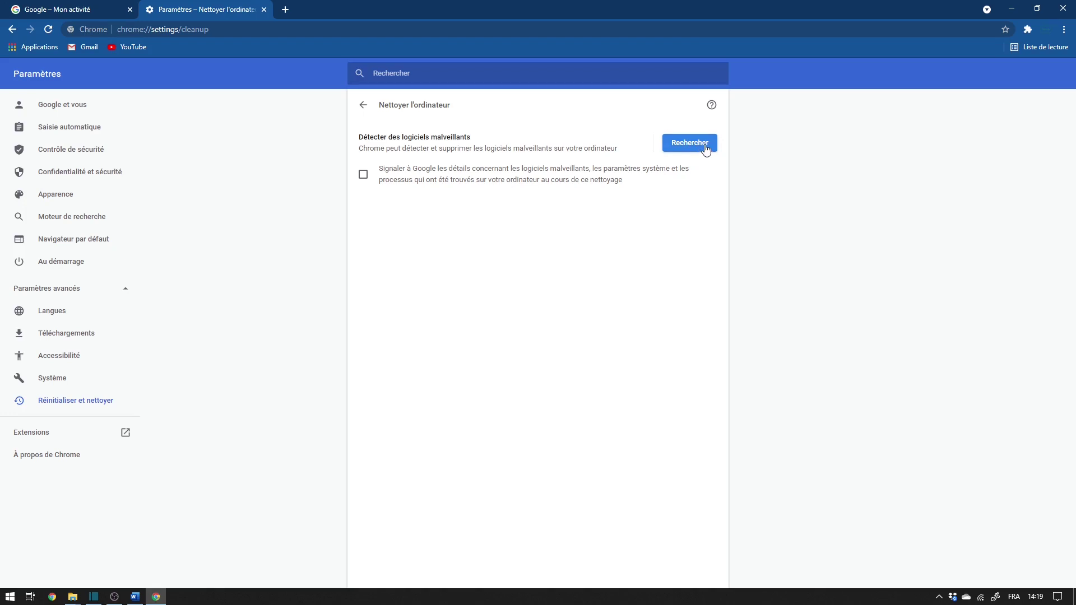
pyautogui.click(673, 147)
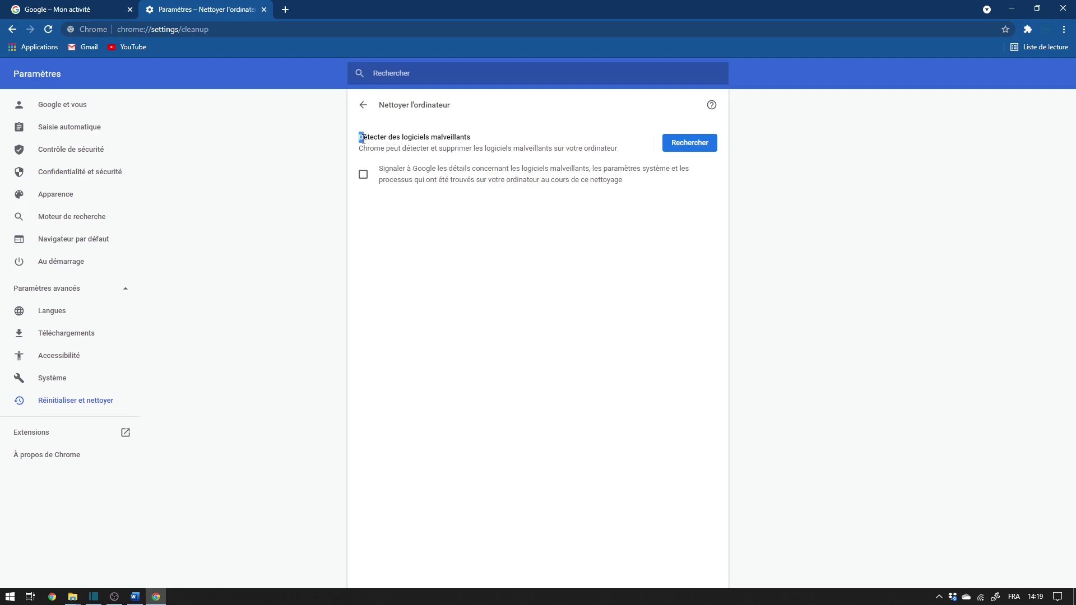
pyautogui.moveTo(362, 139); pyautogui.dragTo(474, 141)
pyautogui.click(621, 223)
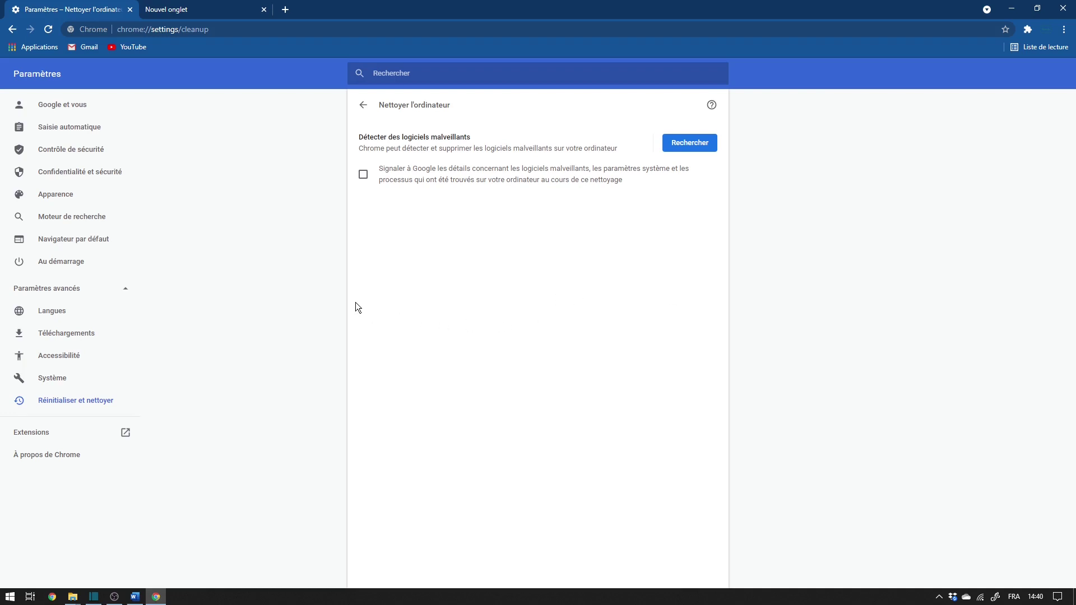
# Open "Paramètres des sites" under privacy and security and look through its permissions and content entries.
pyautogui.click(82, 178)
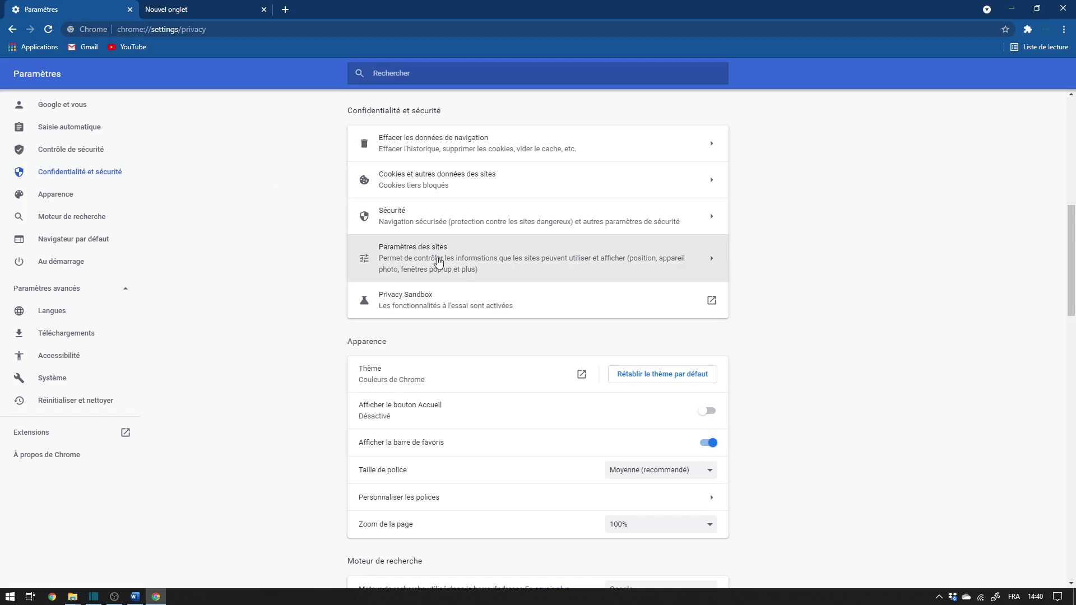
pyautogui.click(541, 267)
pyautogui.scroll(-3, 263, 317)
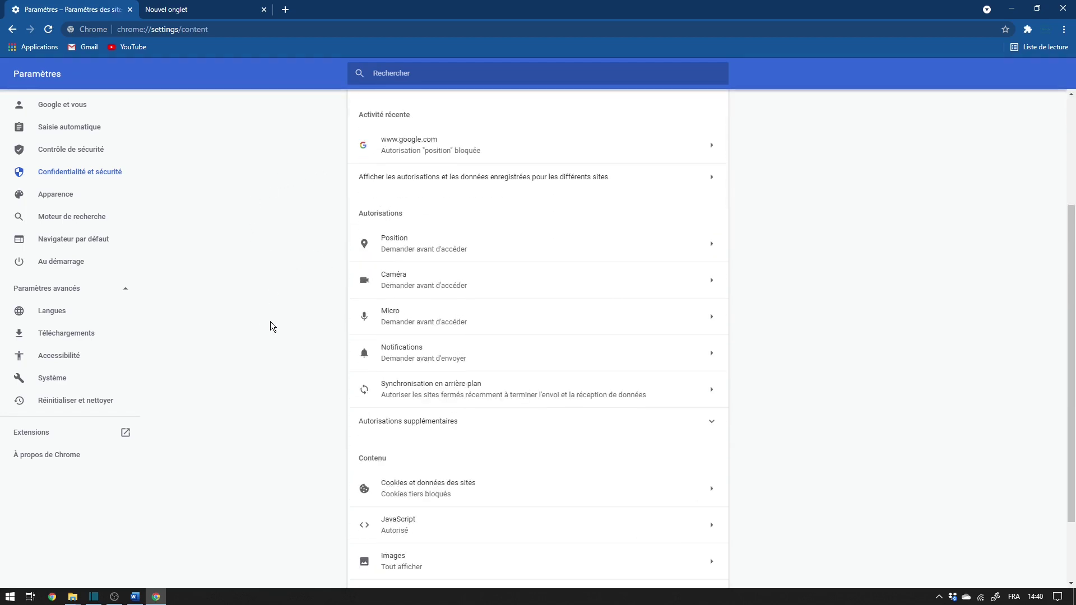
pyautogui.scroll(1, 322, 330)
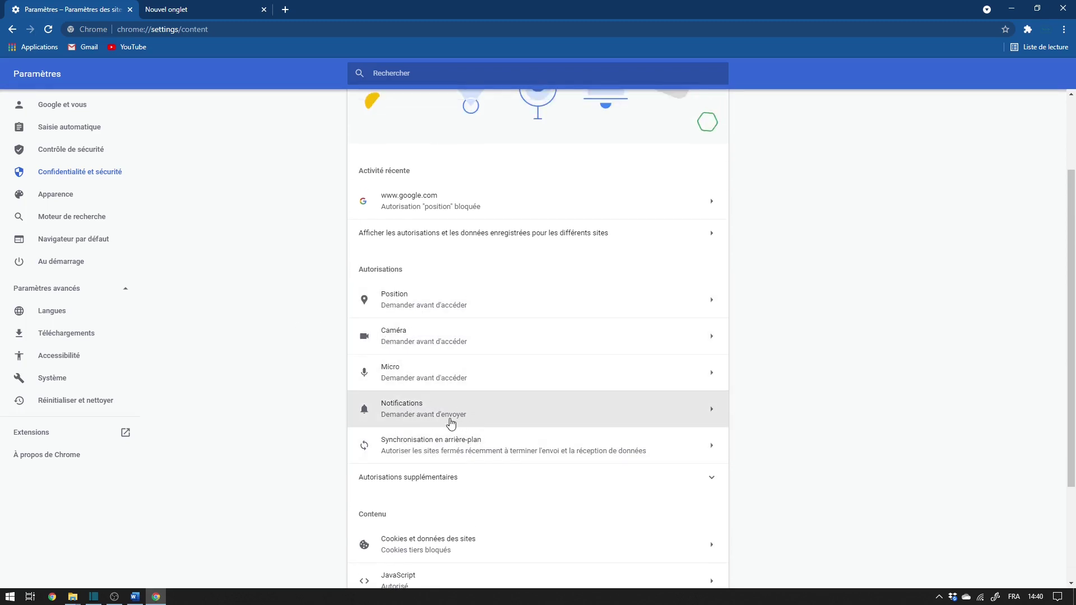
pyautogui.scroll(1, 359, 247)
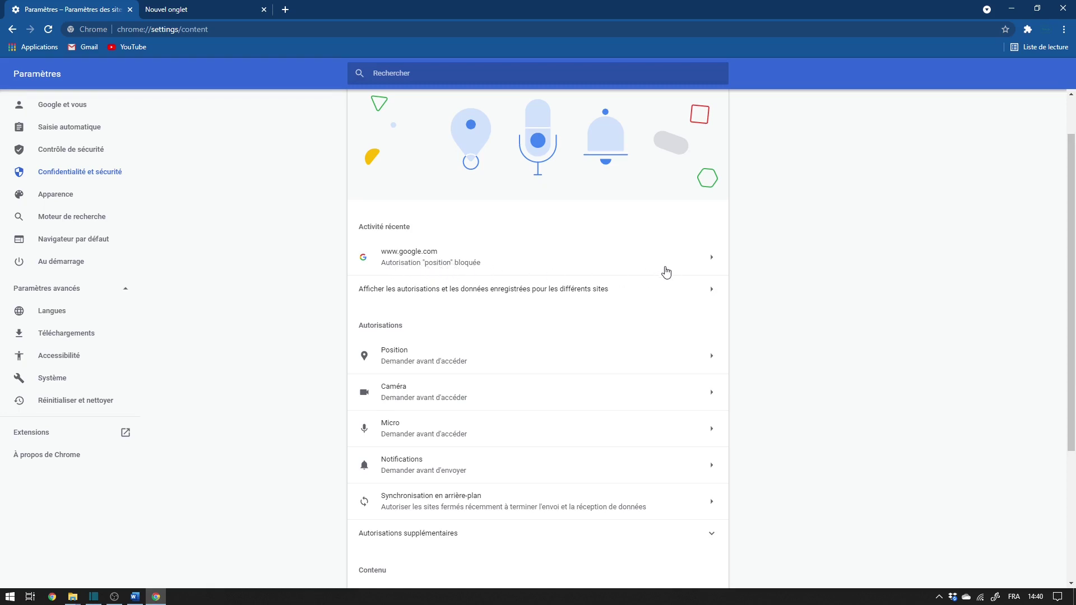
pyautogui.scroll(-1, 415, 332)
# View the "Position" permission page and return to the site settings.
pyautogui.click(401, 303)
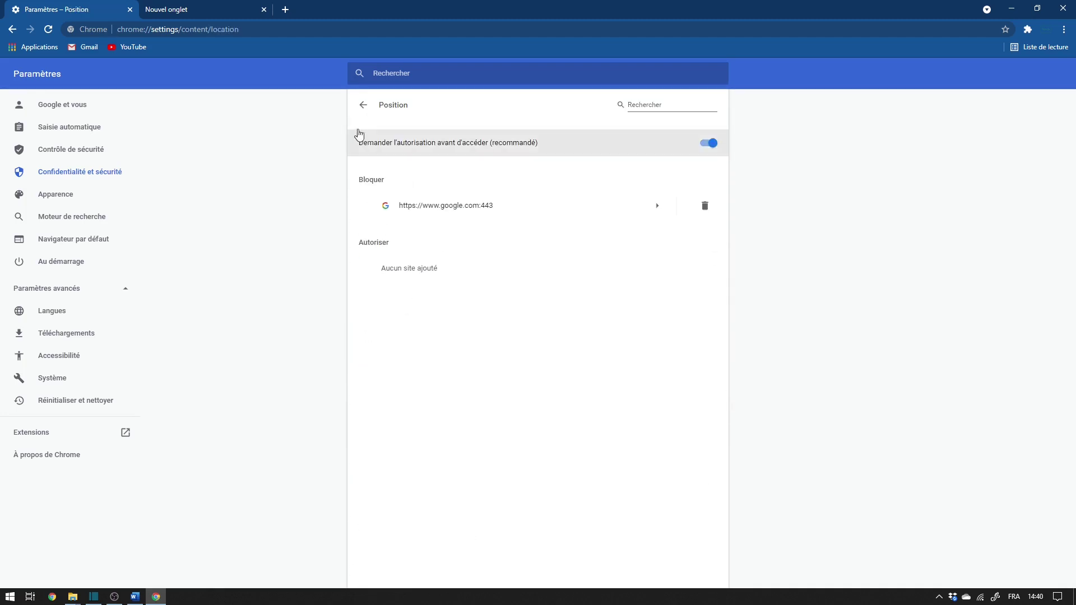
pyautogui.click(364, 105)
pyautogui.click(419, 421)
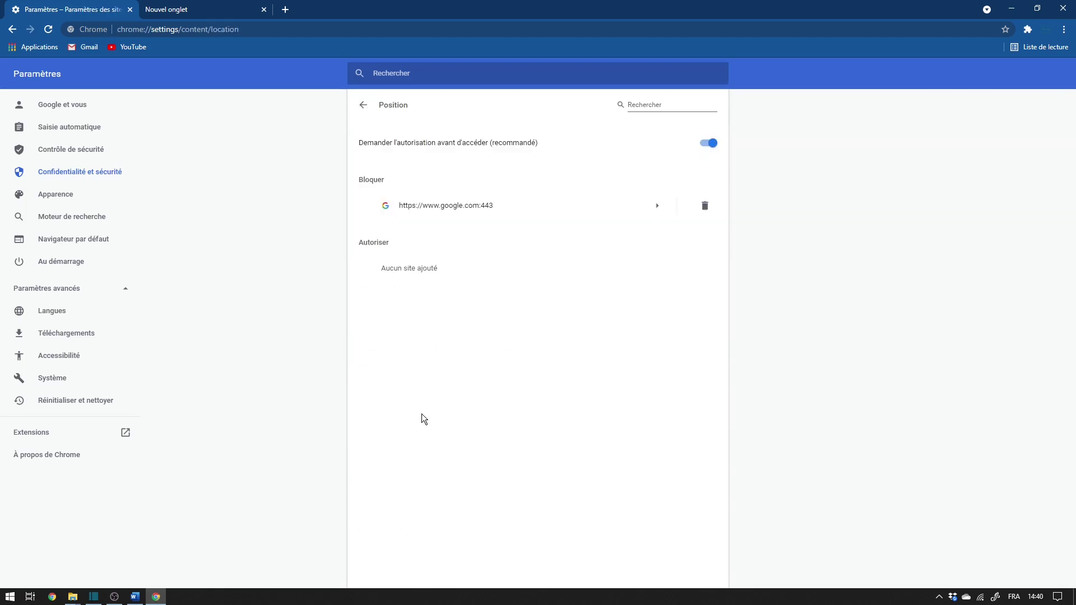
pyautogui.click(363, 106)
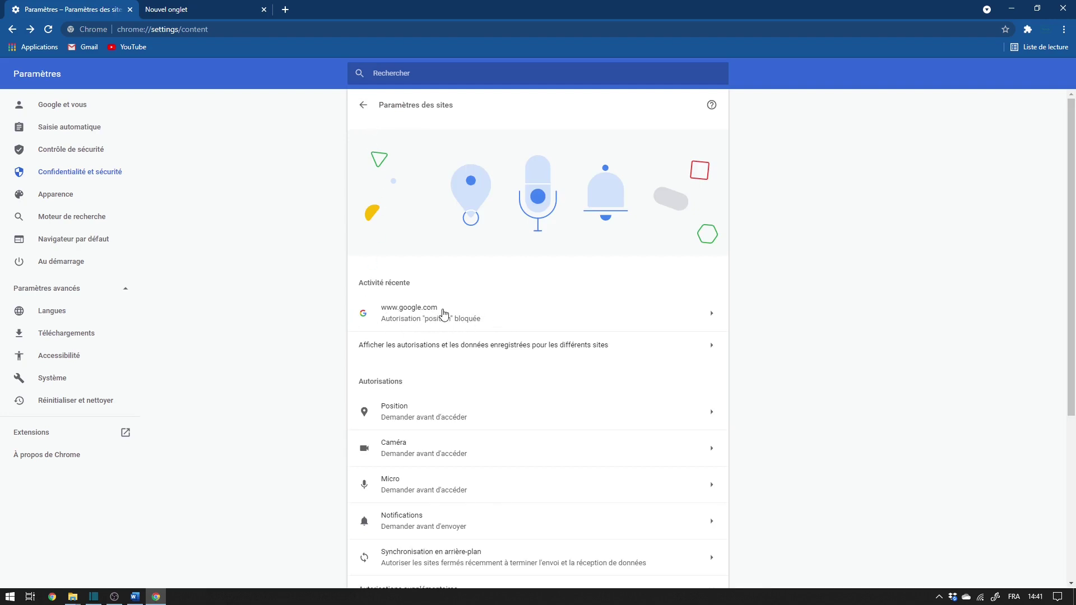
# View the "Caméra" and "Notifications" permission pages in the site settings, returning to the overview after each.
pyautogui.scroll(-3, 444, 314)
pyautogui.scroll(-1, 412, 314)
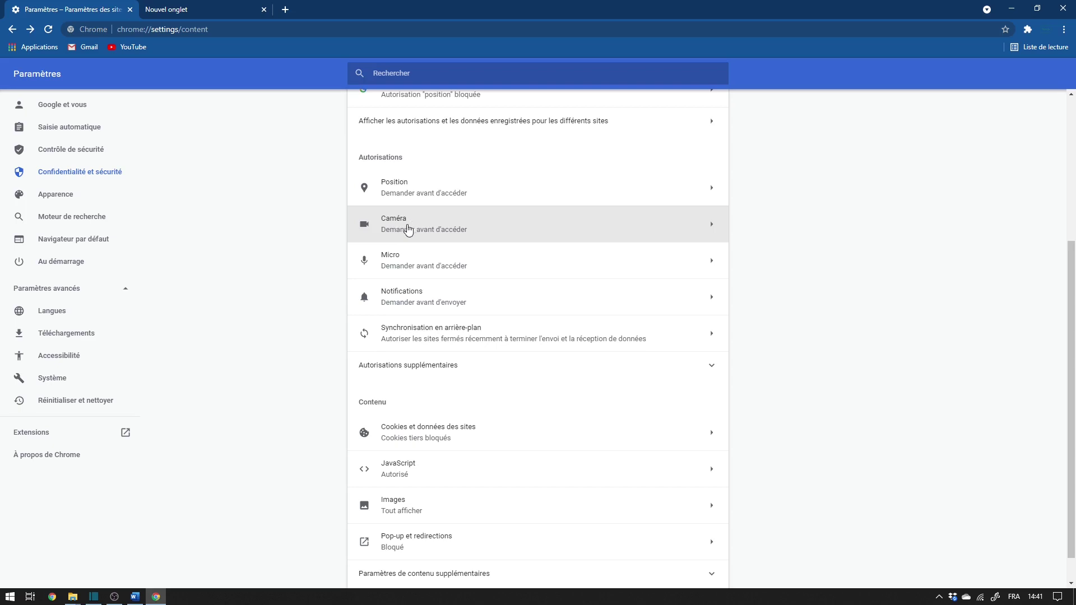
pyautogui.click(403, 229)
pyautogui.click(364, 105)
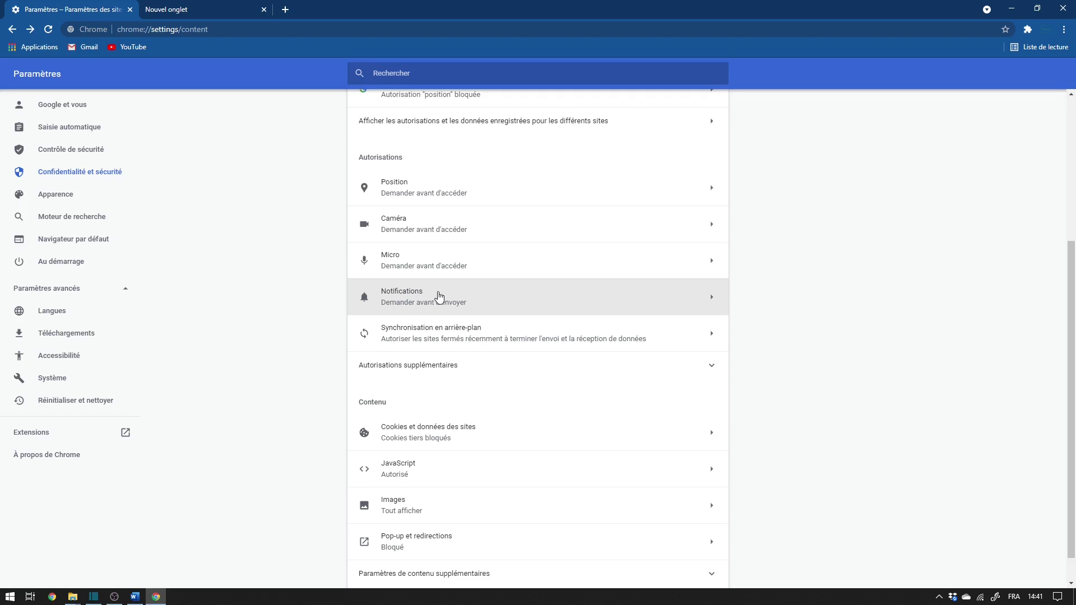
pyautogui.click(434, 305)
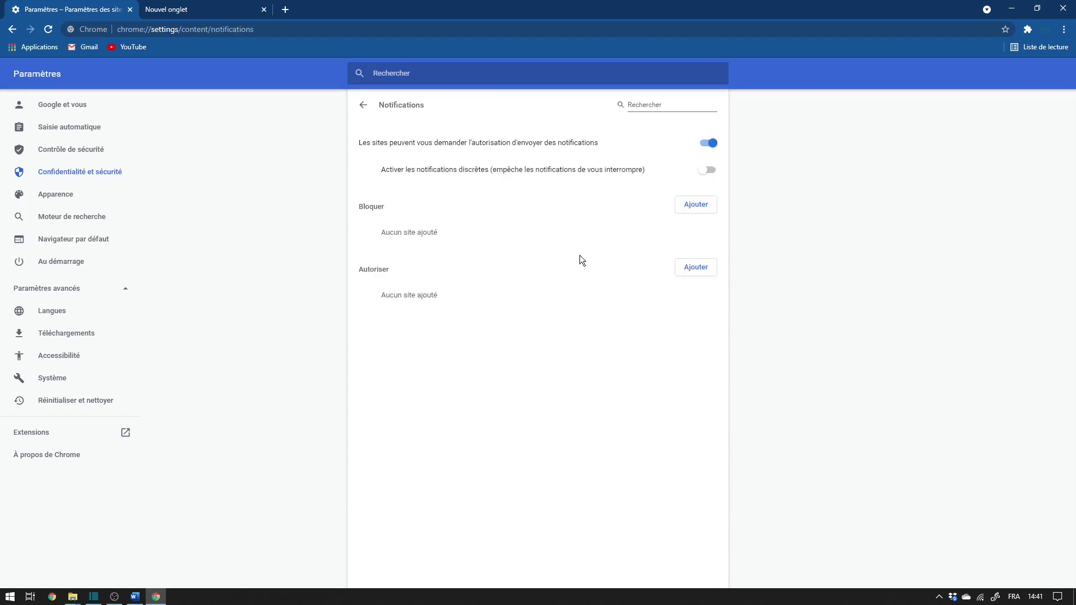
pyautogui.click(363, 105)
pyautogui.scroll(-2, 446, 359)
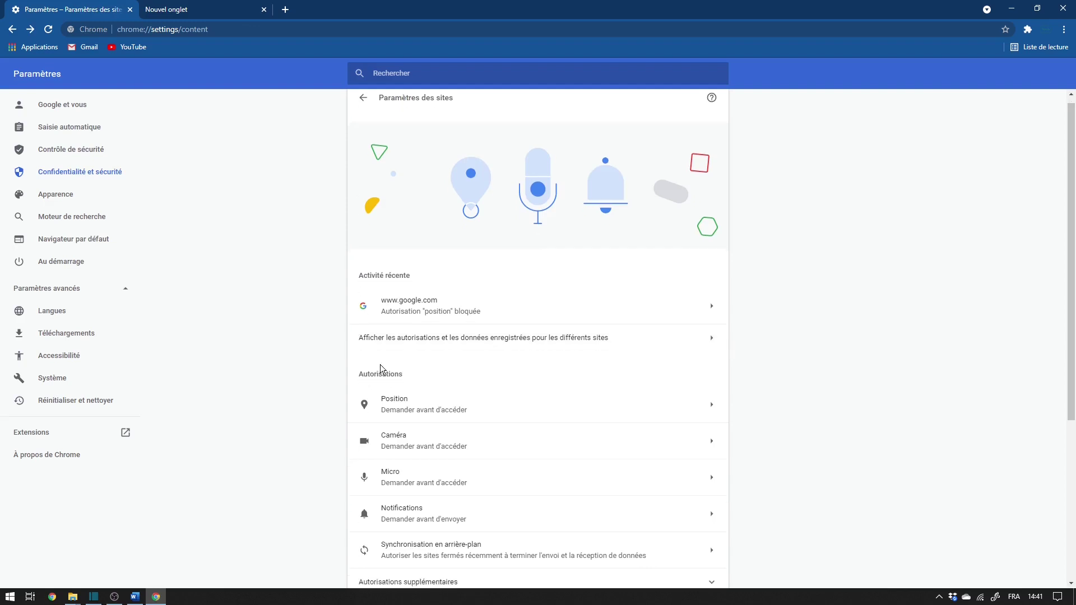
pyautogui.scroll(1, 462, 230)
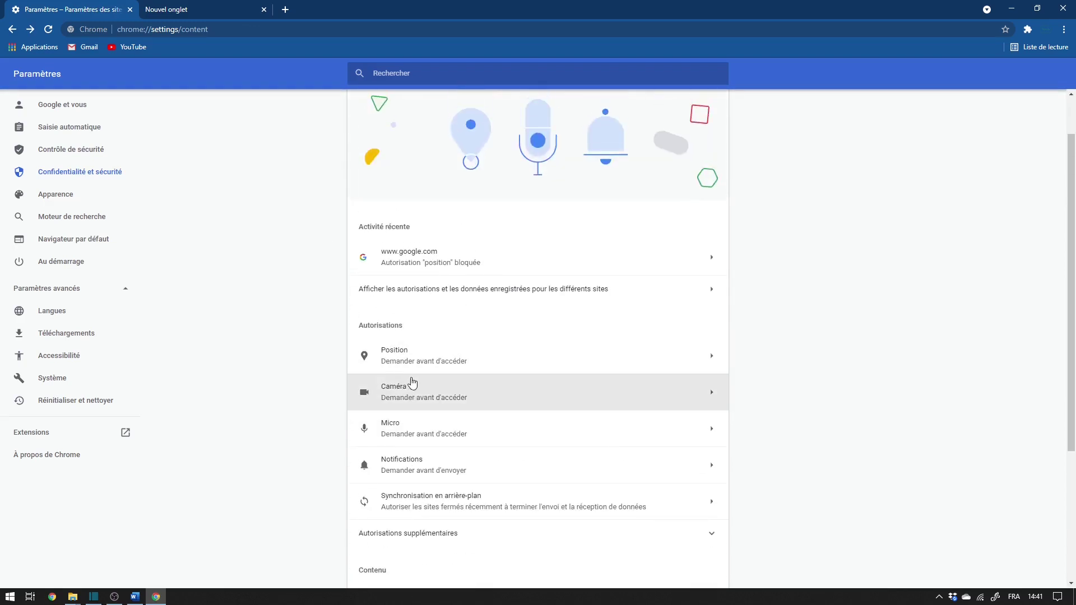
pyautogui.click(409, 361)
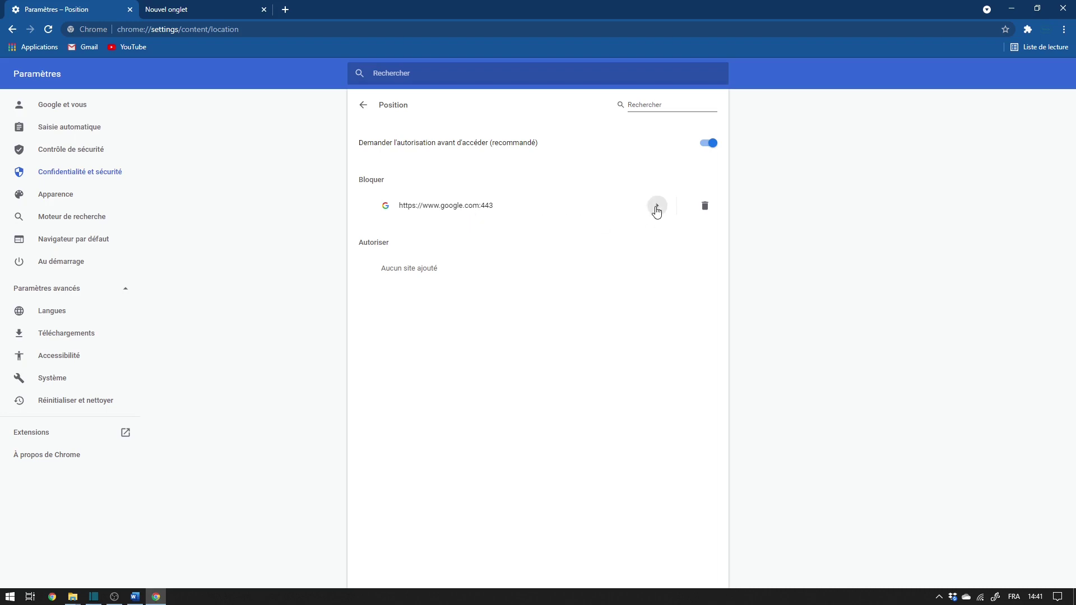
pyautogui.click(656, 208)
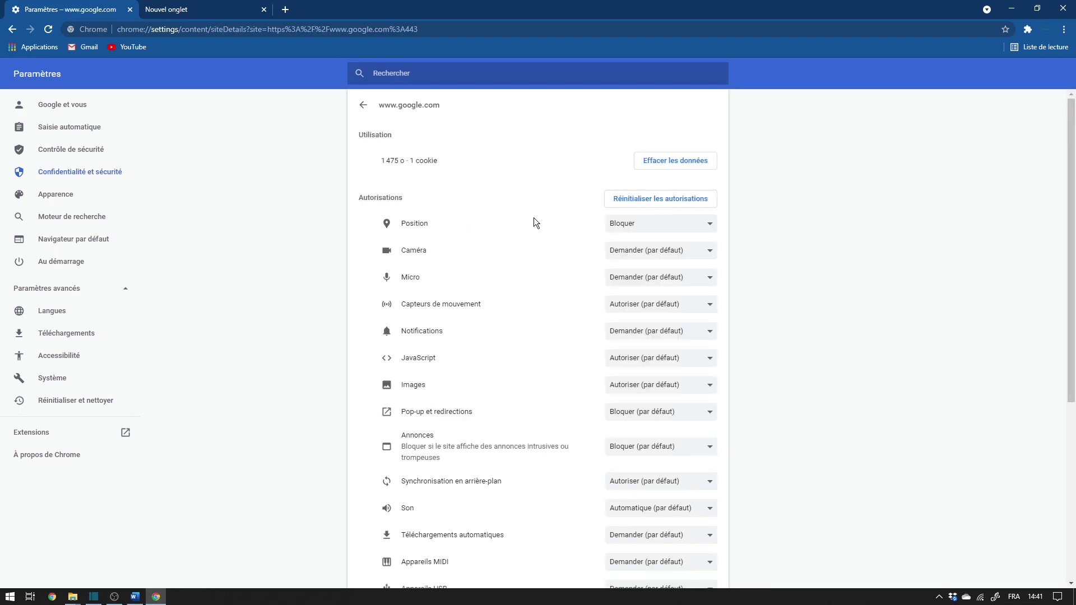
pyautogui.scroll(-1, 468, 226)
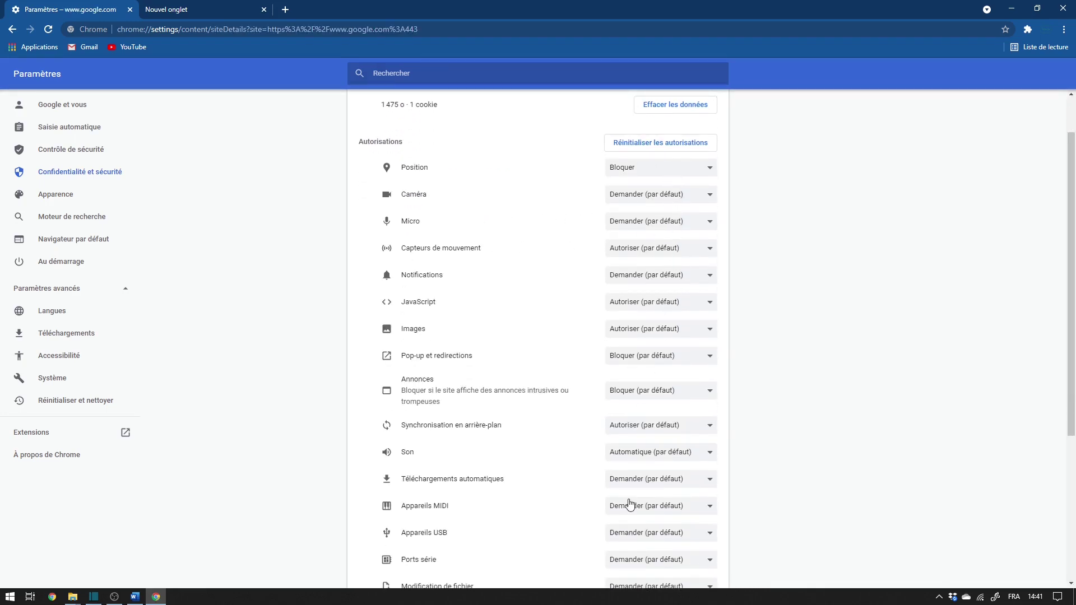
pyautogui.scroll(1, 630, 501)
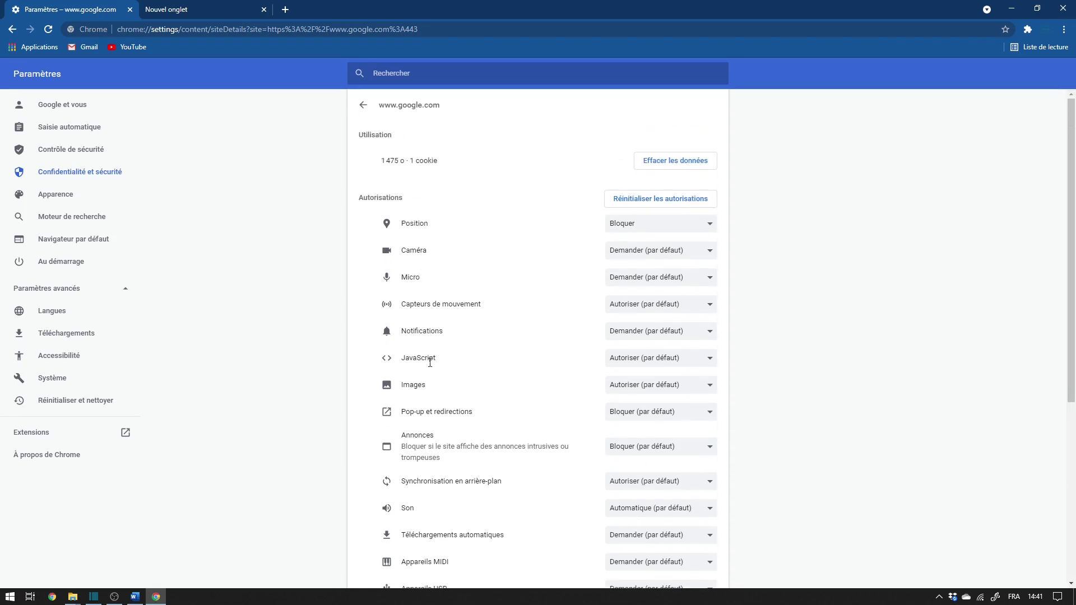
pyautogui.scroll(-3, 520, 422)
pyautogui.scroll(3, 435, 276)
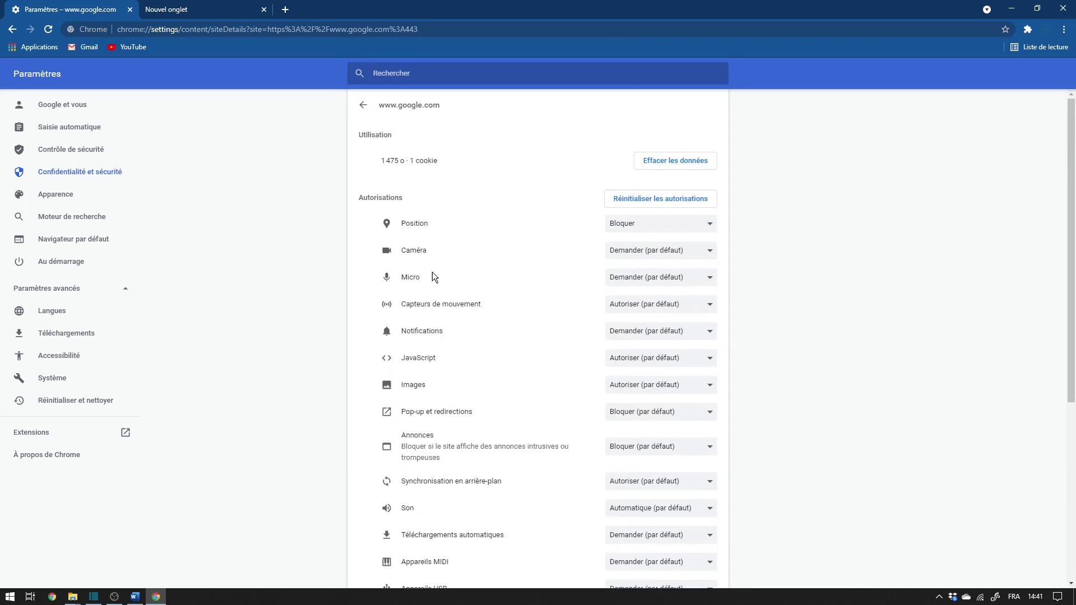
pyautogui.scroll(-2, 443, 336)
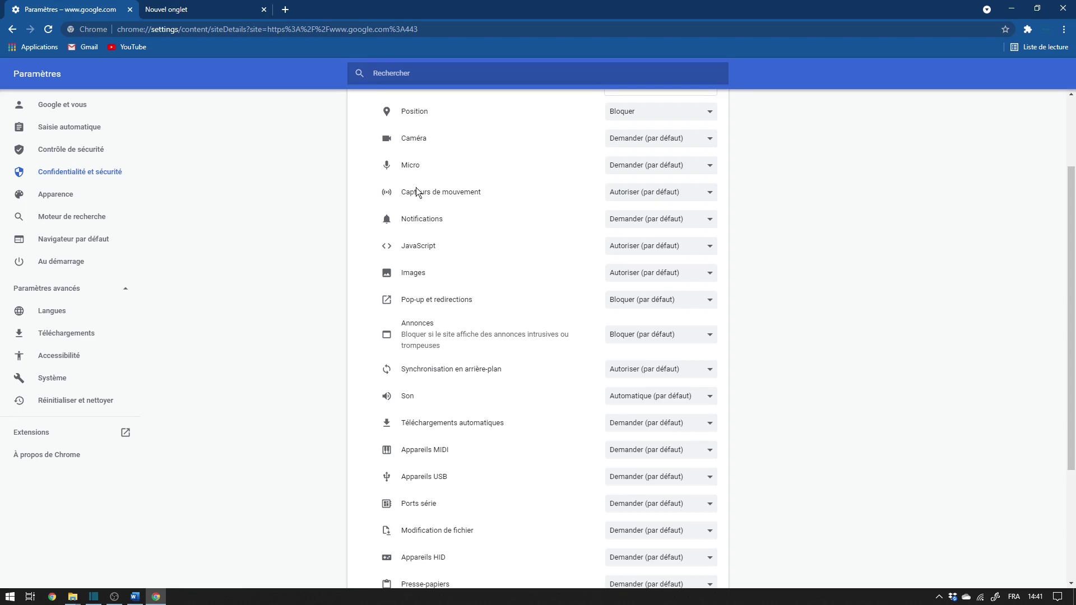
pyautogui.scroll(2, 661, 263)
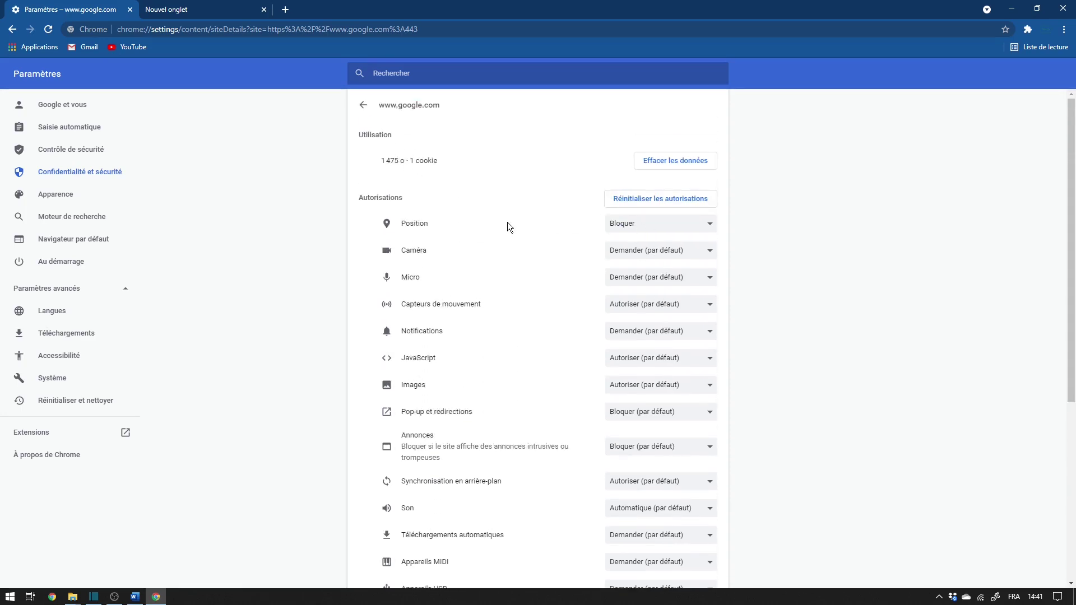
pyautogui.click(716, 224)
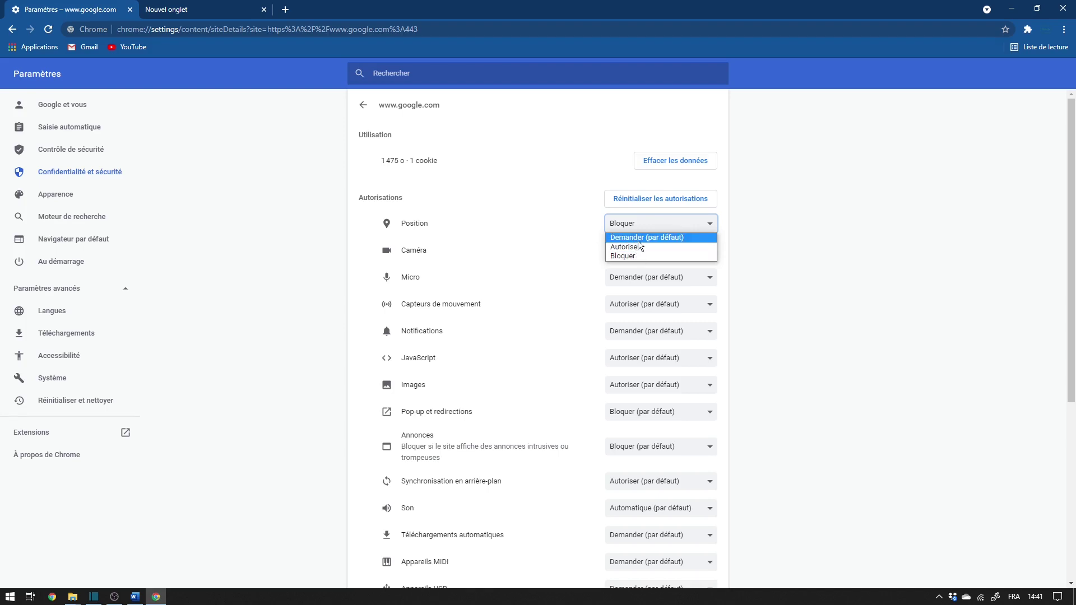
pyautogui.click(545, 187)
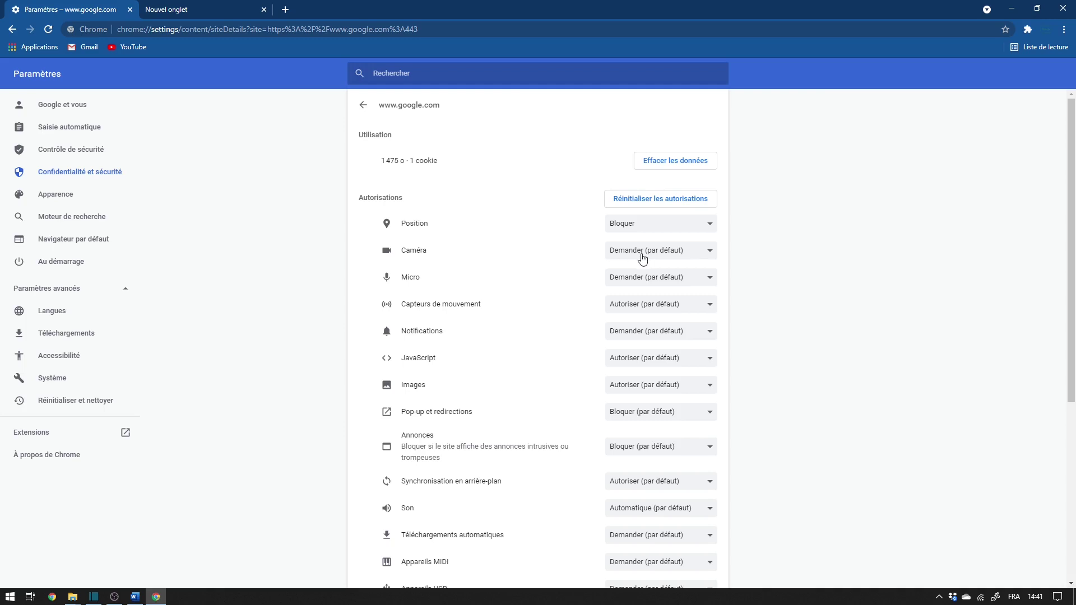
pyautogui.scroll(-1, 506, 304)
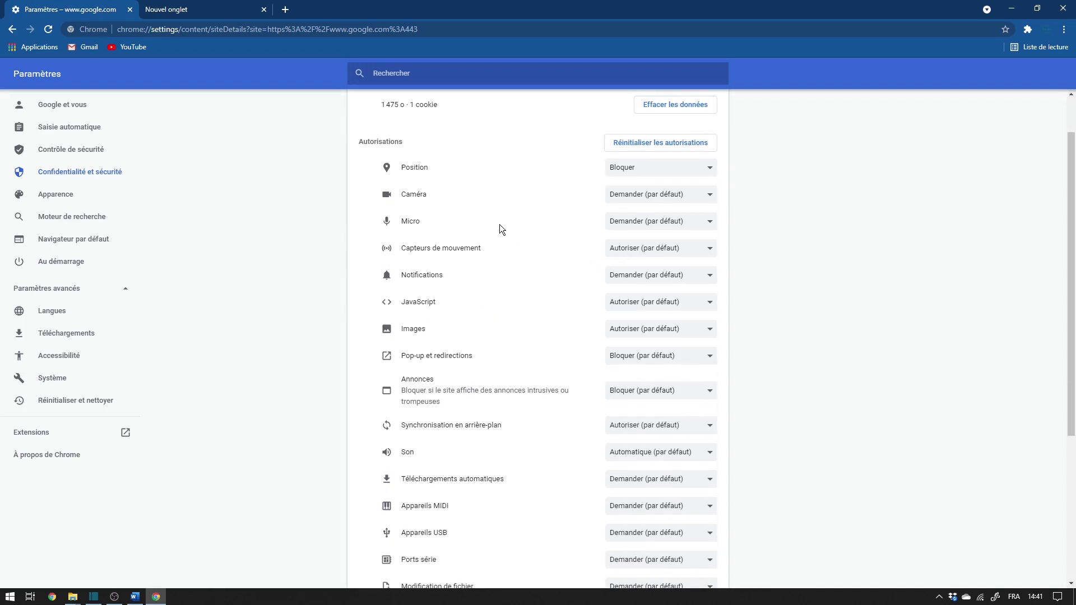
pyautogui.scroll(1, 497, 225)
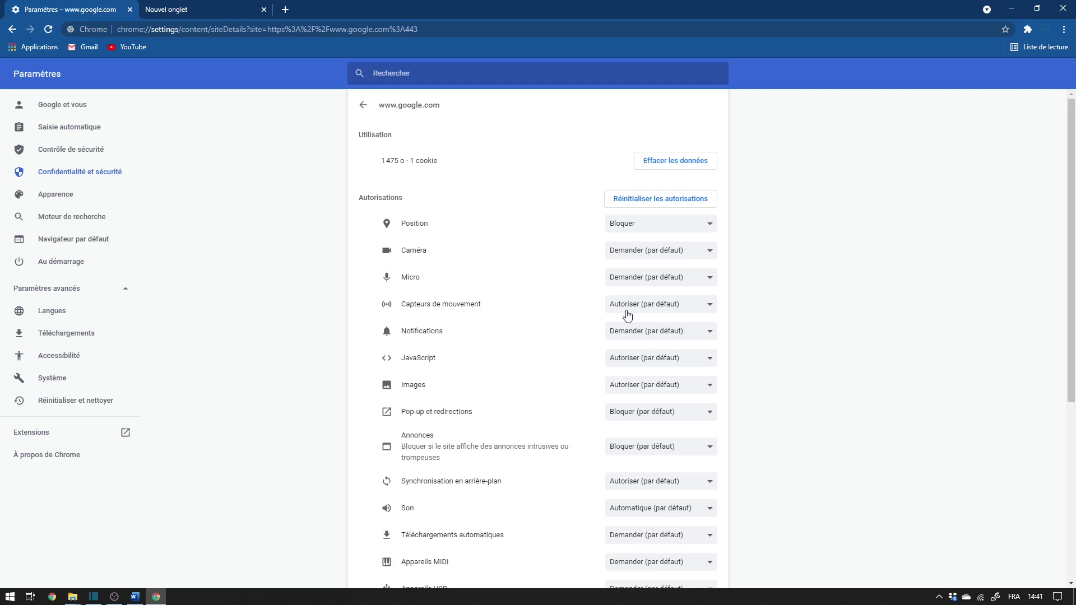
pyautogui.click(673, 333)
pyautogui.click(499, 354)
pyautogui.click(671, 306)
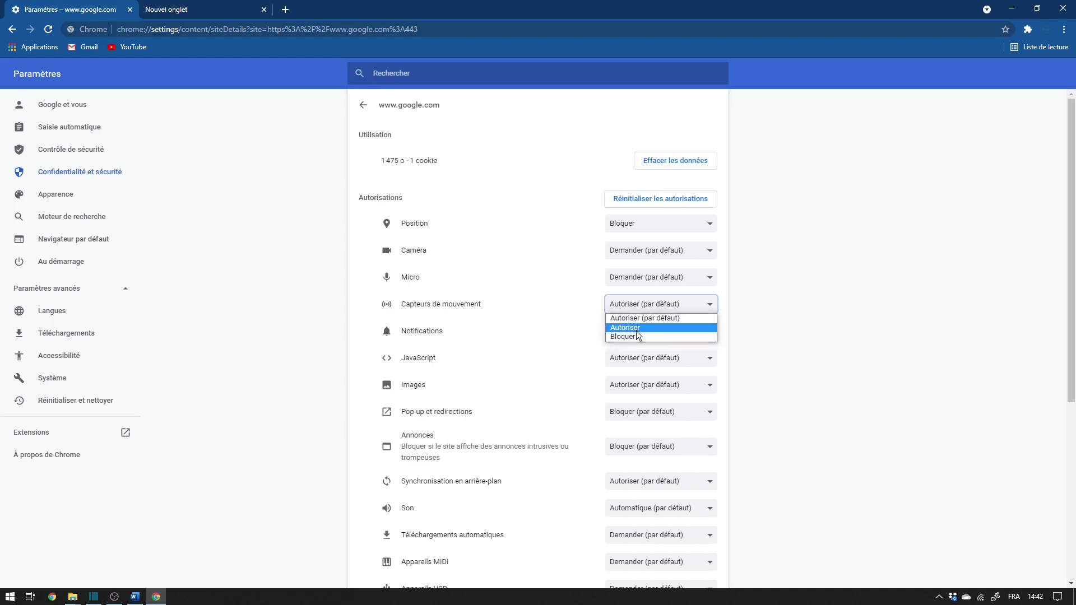
pyautogui.click(746, 321)
pyautogui.scroll(-3, 595, 384)
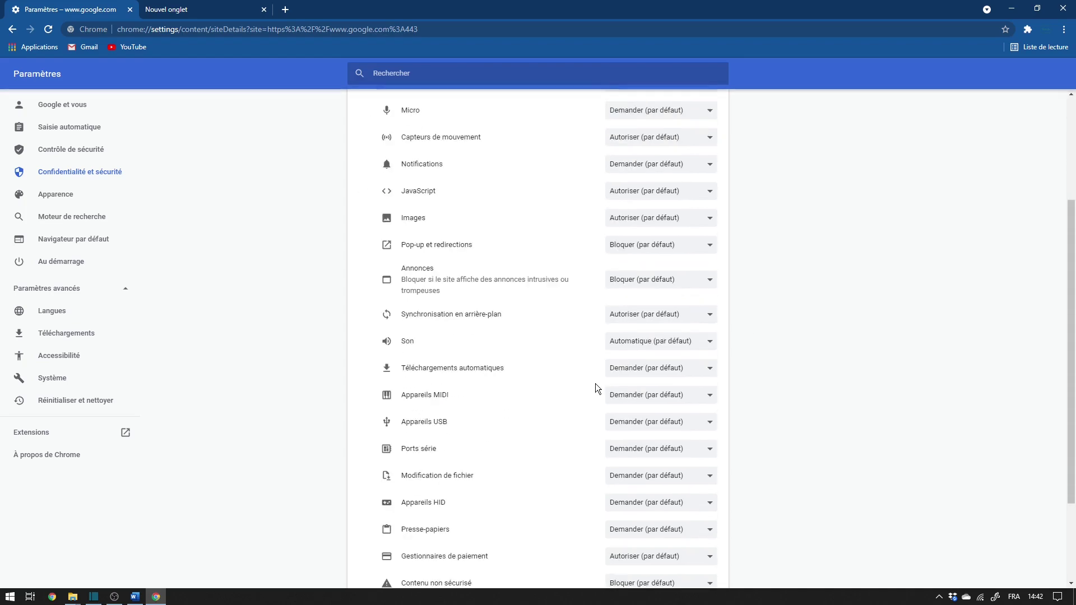
pyautogui.scroll(3, 410, 232)
pyautogui.click(362, 111)
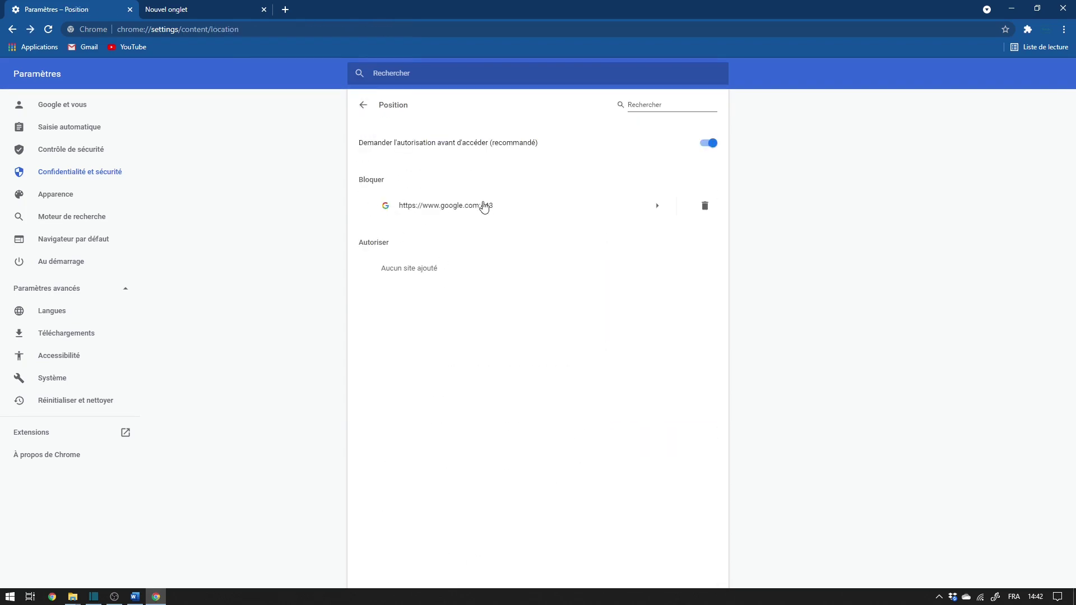
pyautogui.click(363, 107)
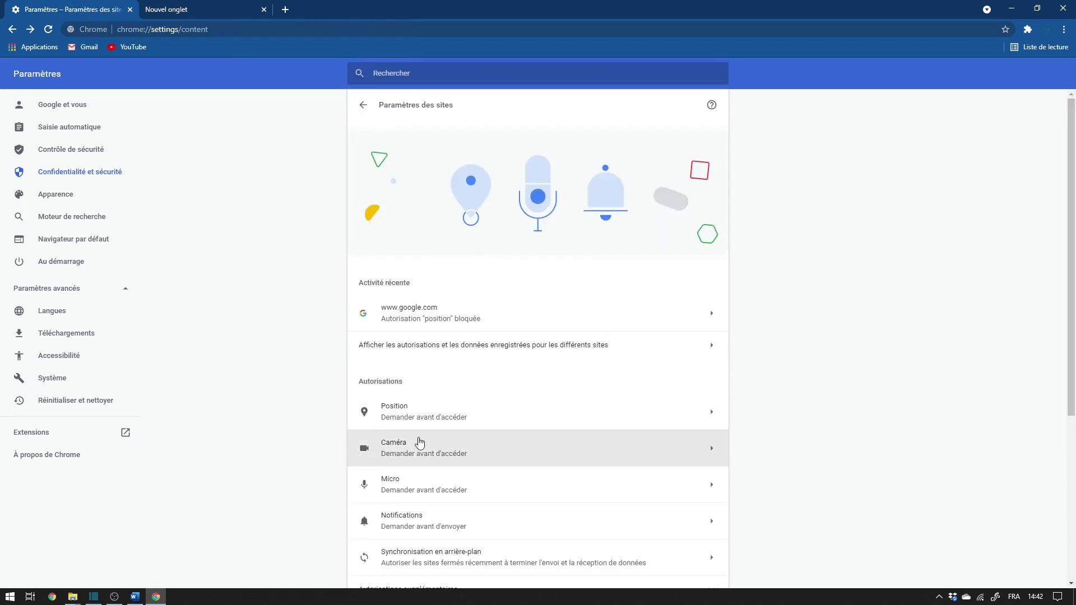
# Review the block and allow lists of the "Notifications" permission and return to the site settings overview.
pyautogui.scroll(-3, 420, 439)
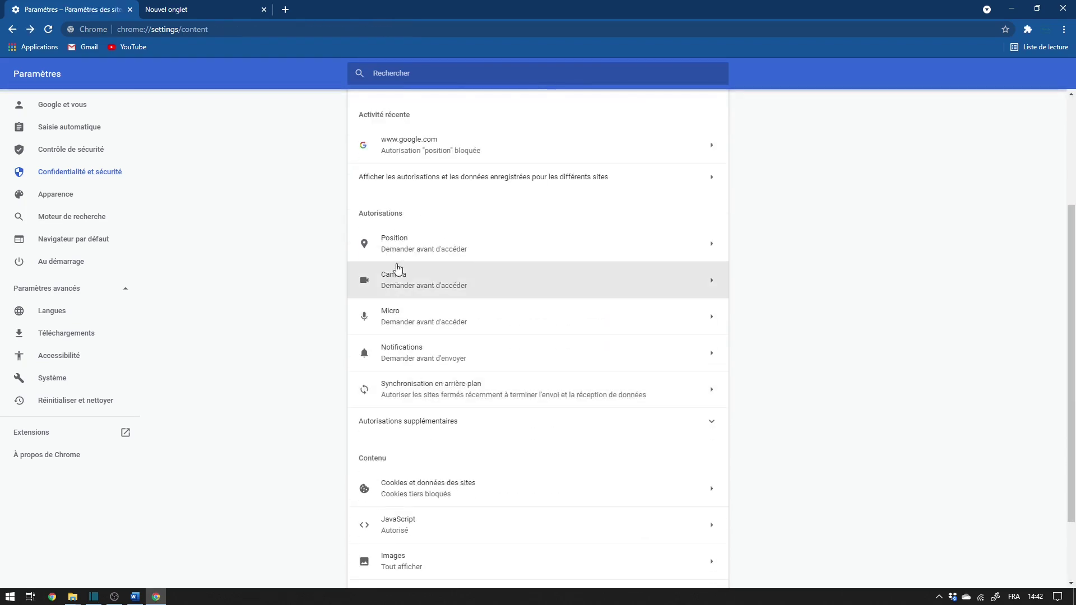
pyautogui.click(432, 360)
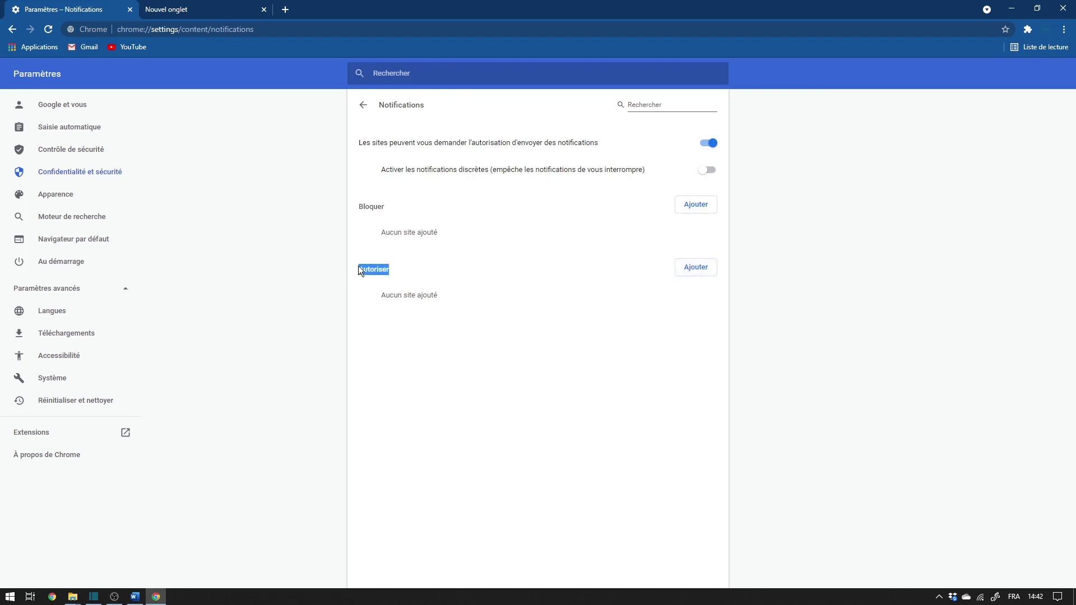
pyautogui.click(364, 105)
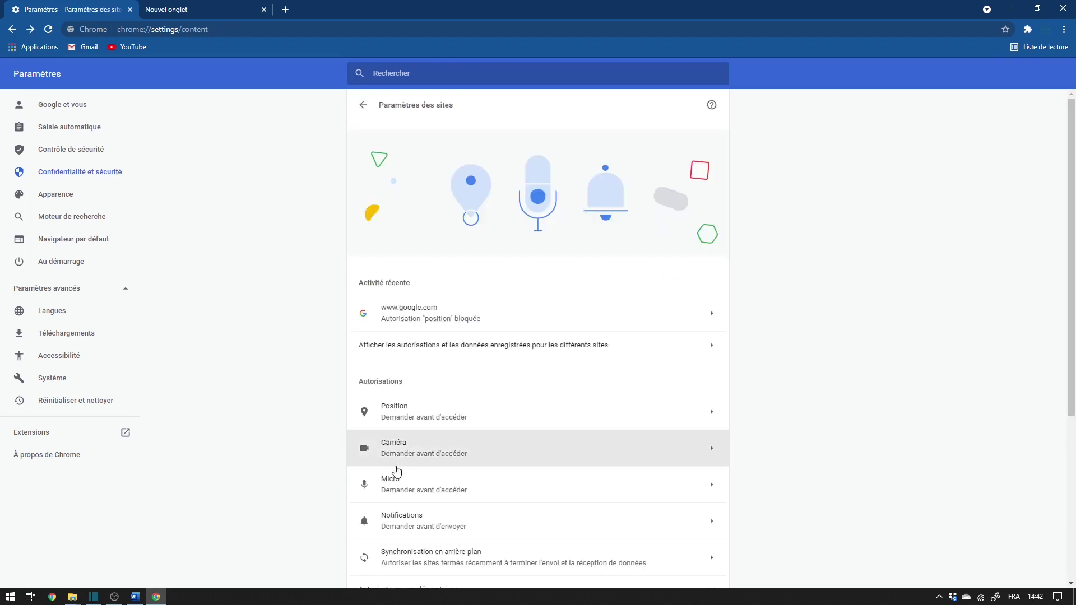
pyautogui.scroll(-3, 556, 315)
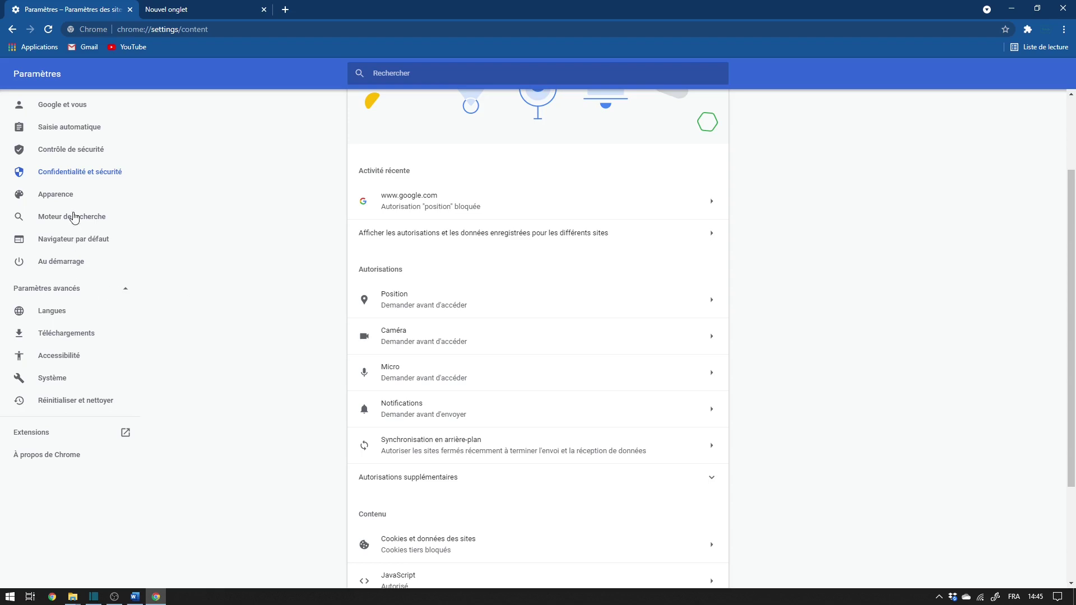
# In the site settings, switch "Pop-up et redirections" to allowed and back to blocked (recommended).
pyautogui.click(78, 175)
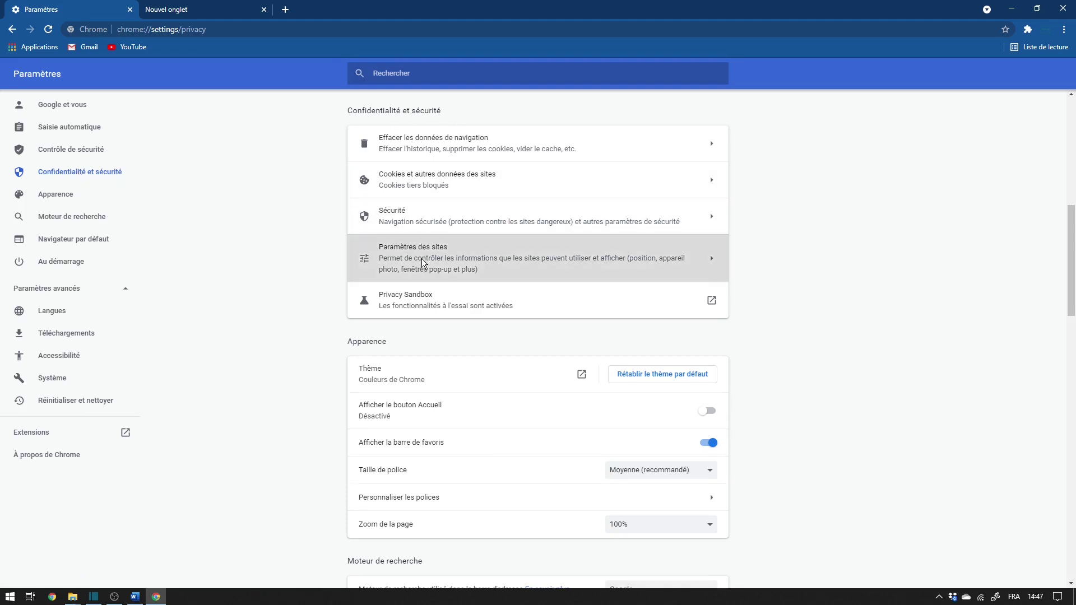
pyautogui.click(424, 264)
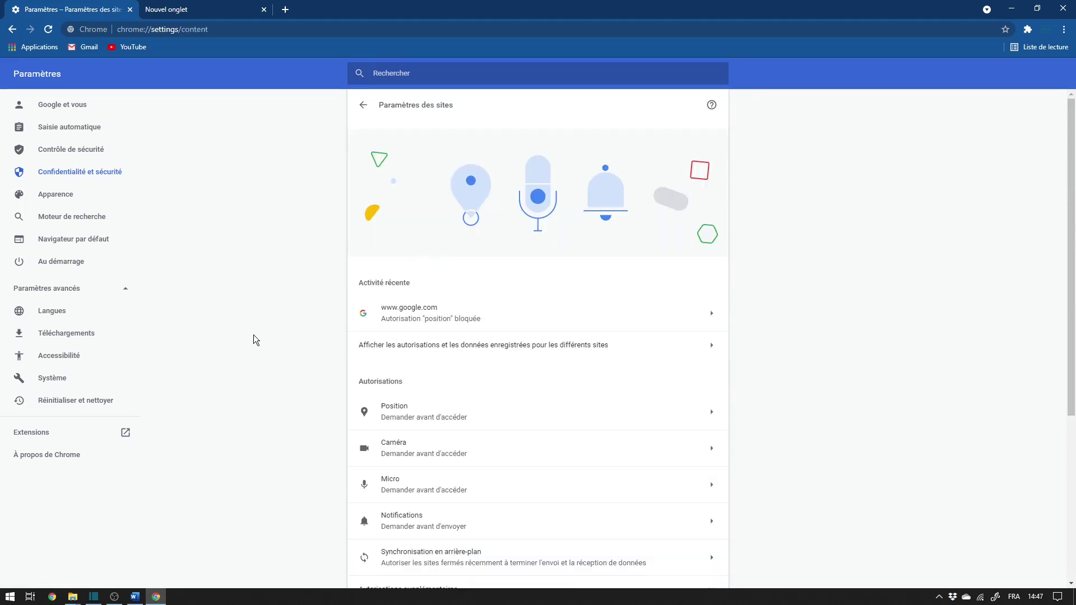
pyautogui.scroll(-4, 263, 339)
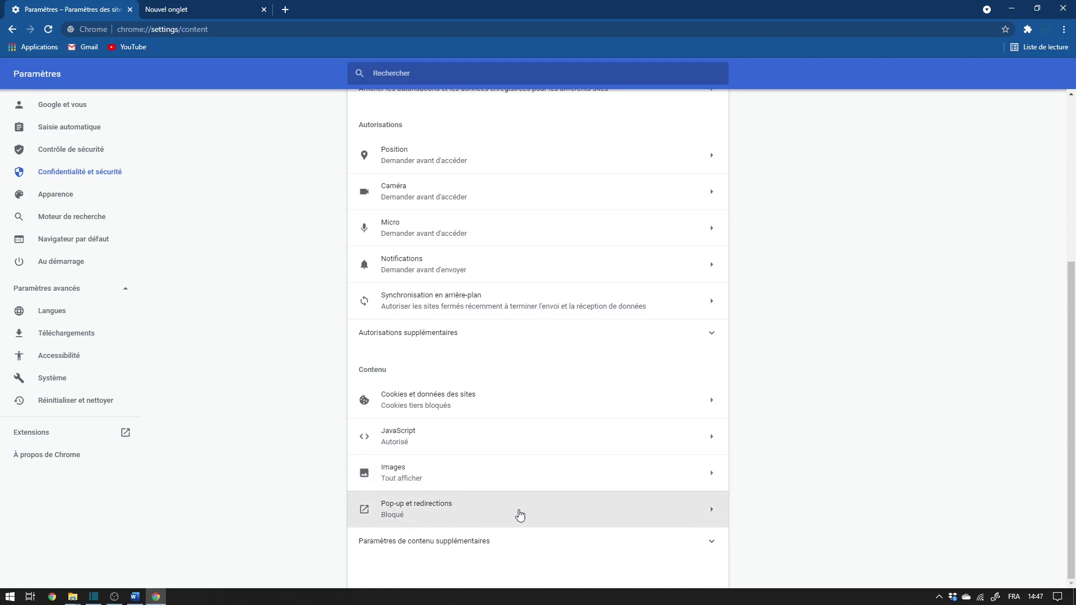
pyautogui.click(450, 515)
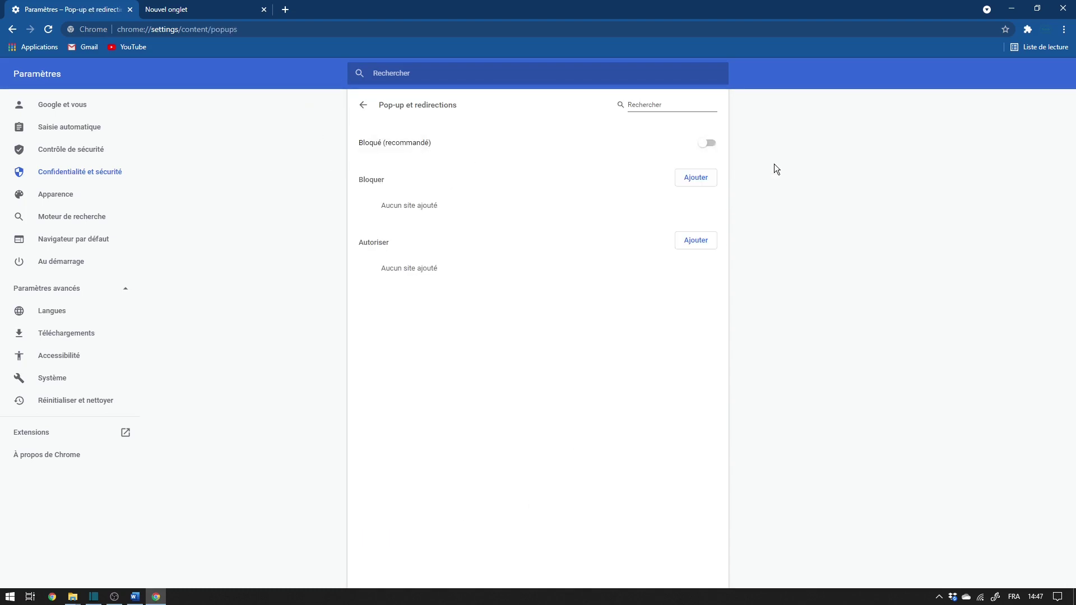
pyautogui.click(707, 143)
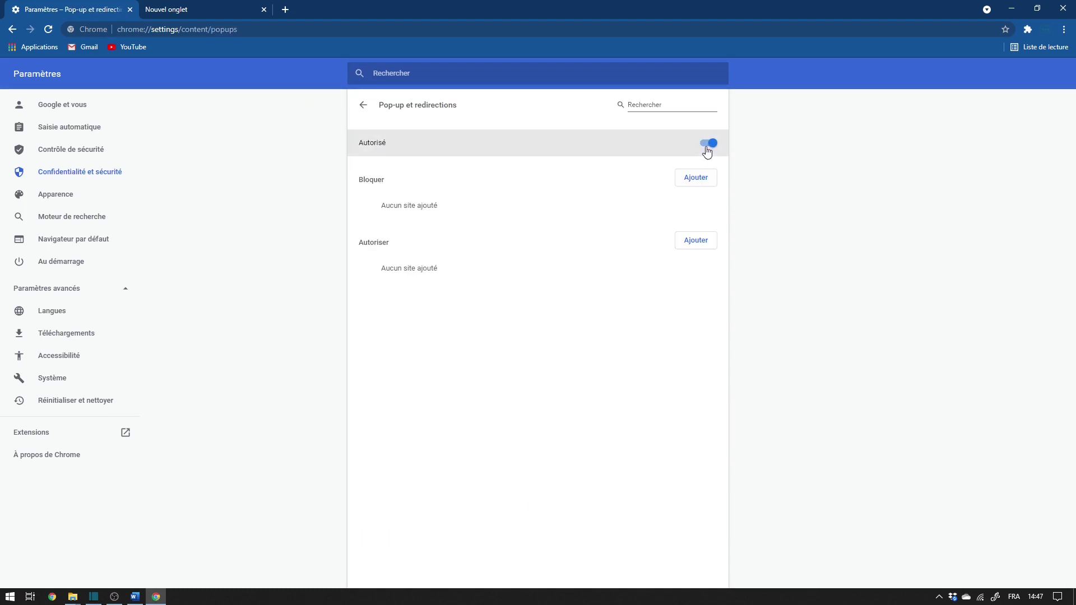
pyautogui.click(712, 152)
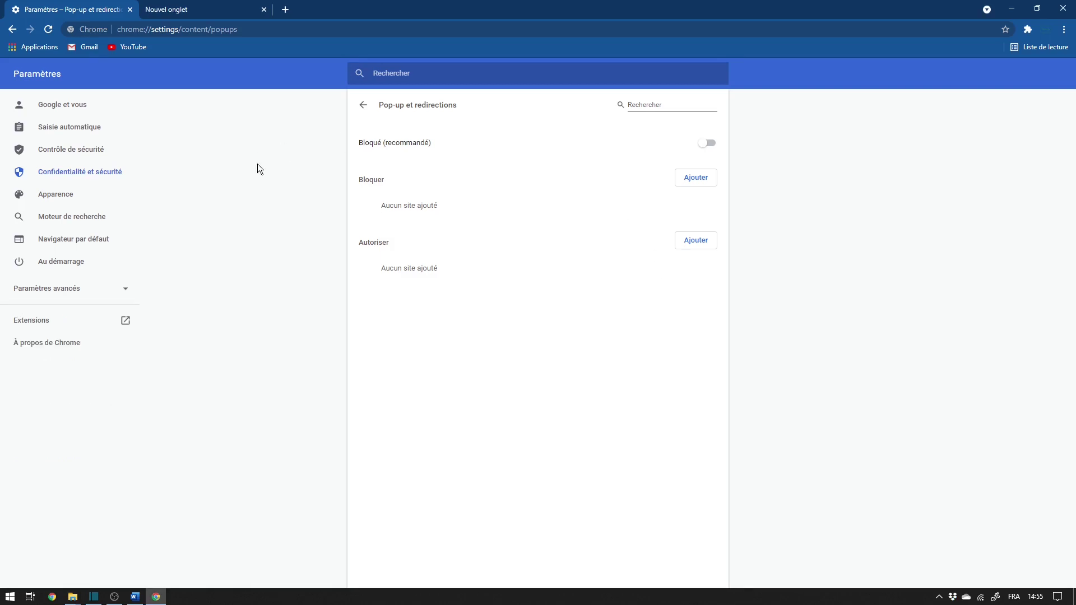
# Open the "Sécurité" page of the privacy settings and turn "Utiliser un DNS sécurisé" off and on again.
pyautogui.click(74, 176)
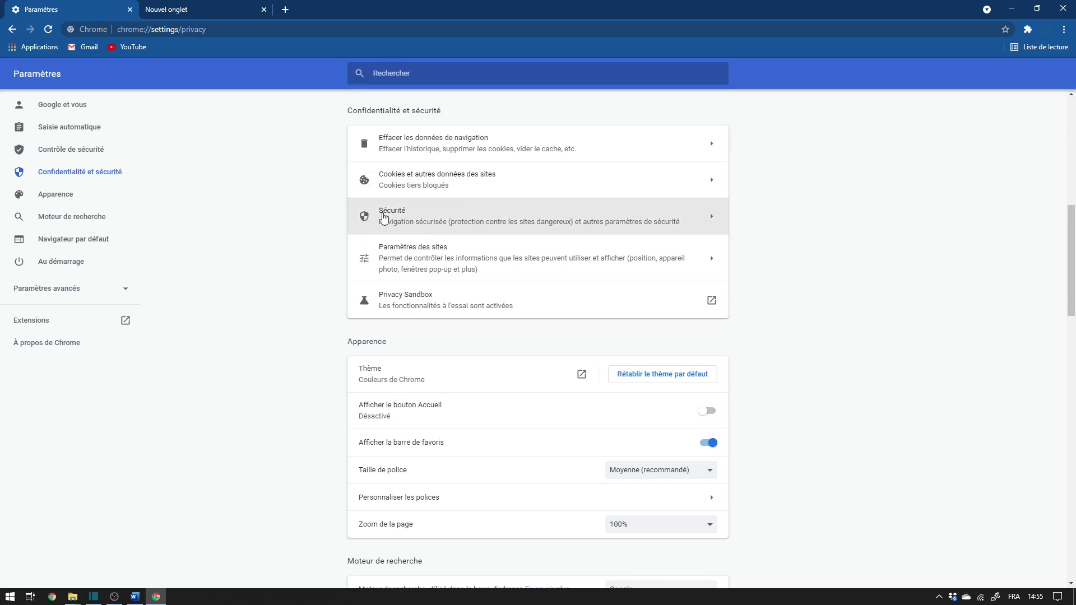
pyautogui.click(480, 224)
pyautogui.scroll(-10, 325, 298)
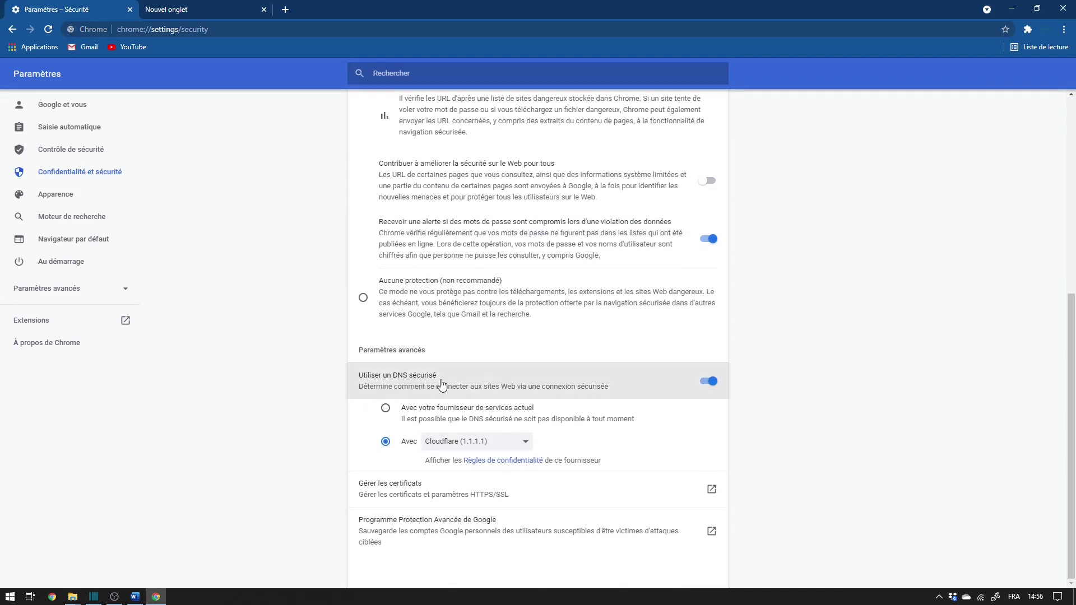
pyautogui.click(708, 383)
pyautogui.click(707, 453)
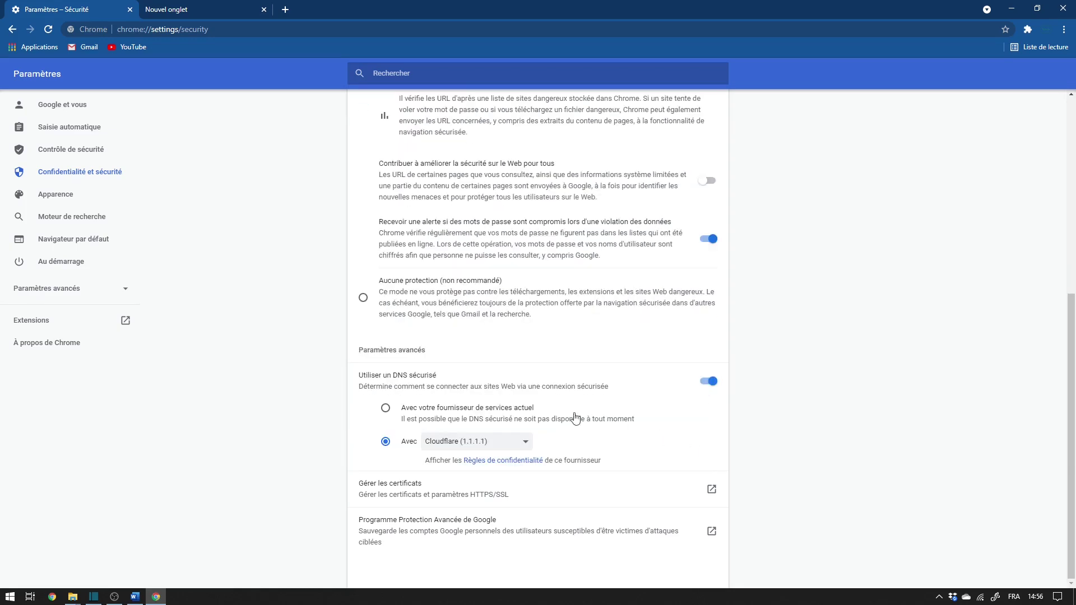
# Switch secure DNS to the current service provider and back to a chosen provider, selecting Cloudflare (1.1.1.1).
pyautogui.click(385, 410)
pyautogui.click(385, 443)
pyautogui.click(521, 443)
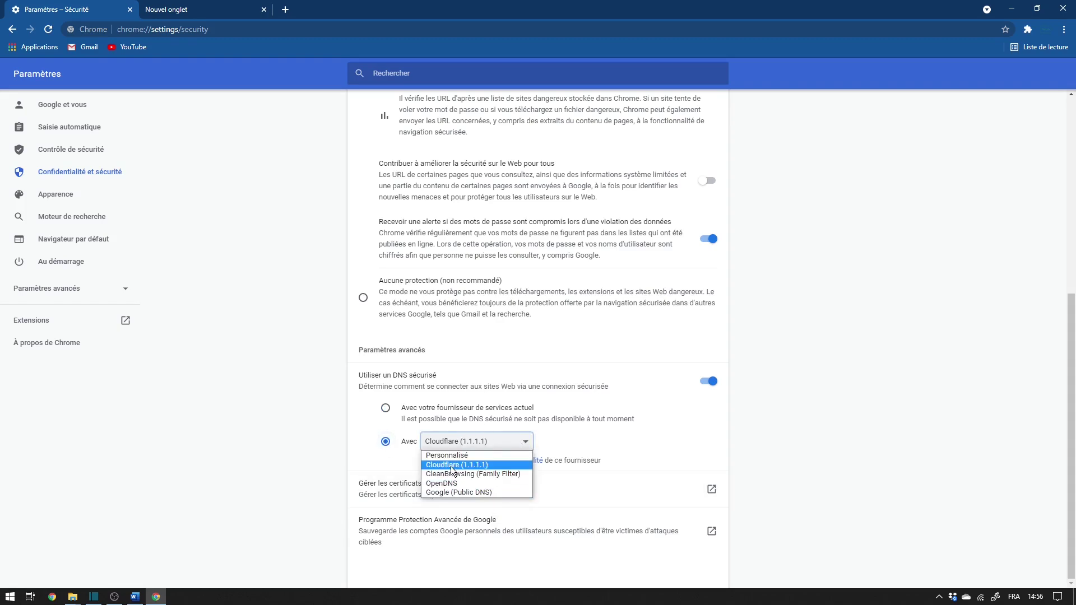
pyautogui.click(493, 467)
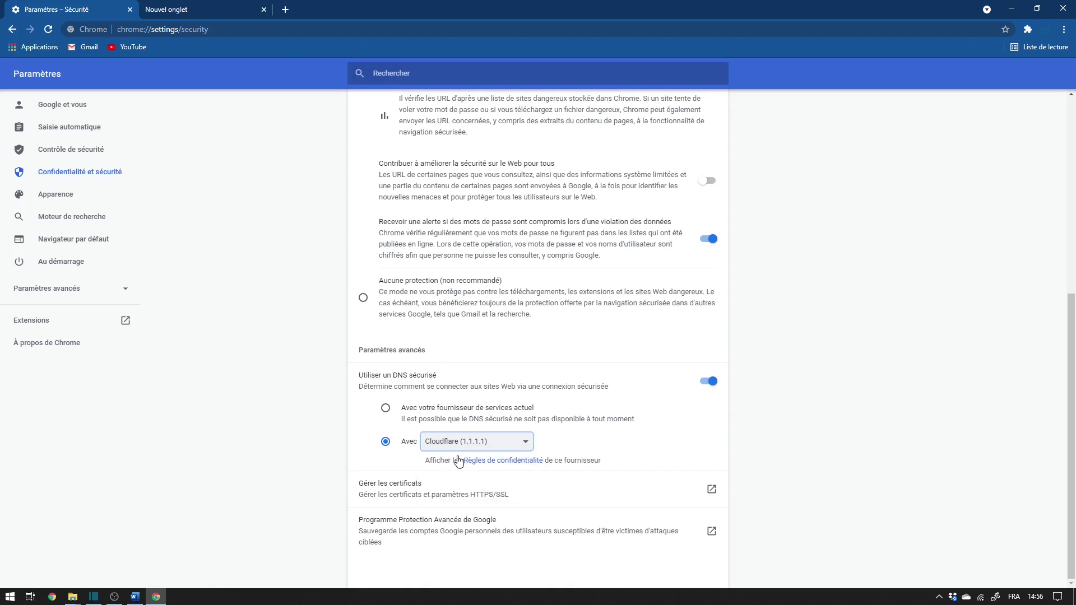
pyautogui.click(526, 442)
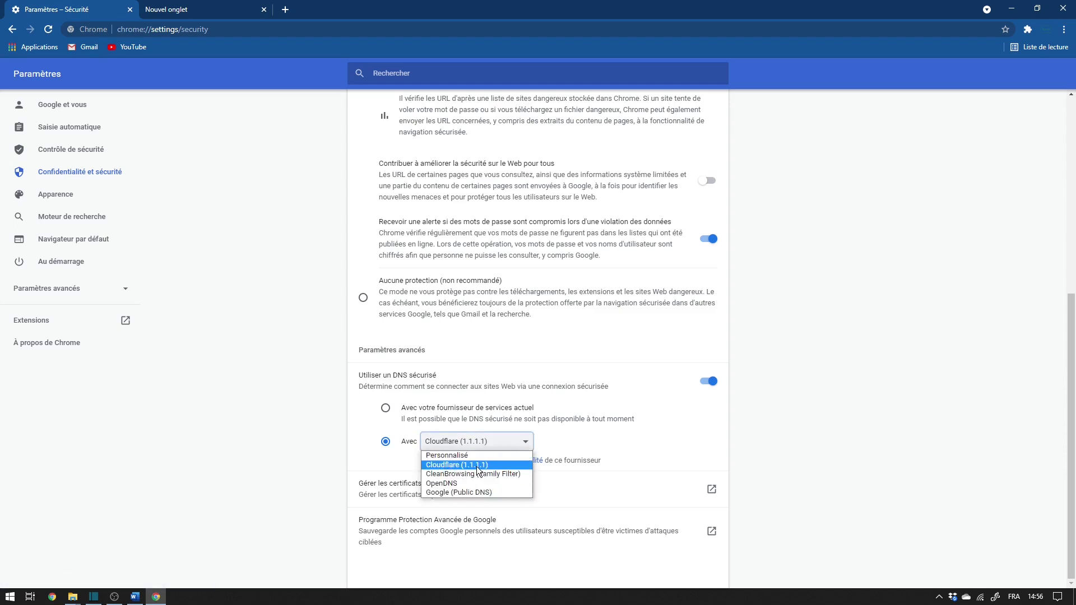
pyautogui.click(476, 466)
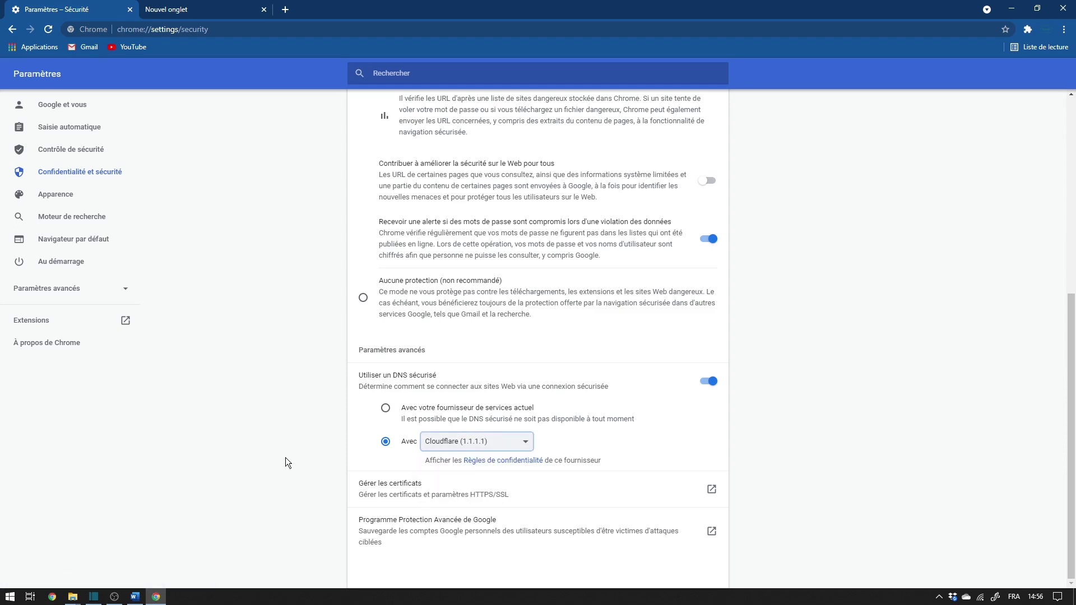
pyautogui.scroll(5, 286, 456)
pyautogui.scroll(-5, 275, 451)
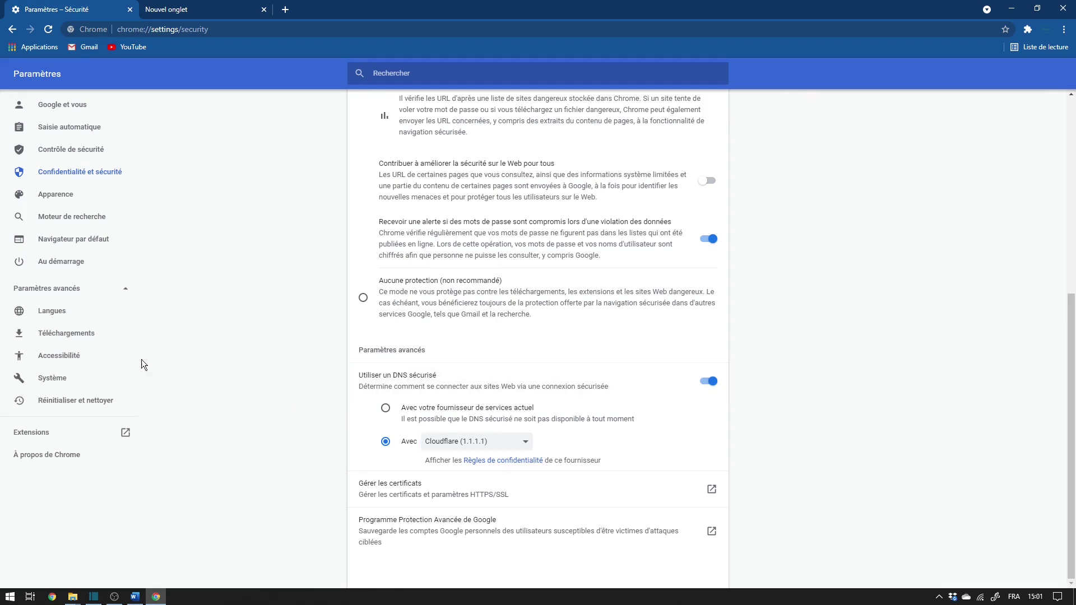
# In the advanced "Système" settings, turn off running background applications after Google Chrome is closed.
pyautogui.click(78, 288)
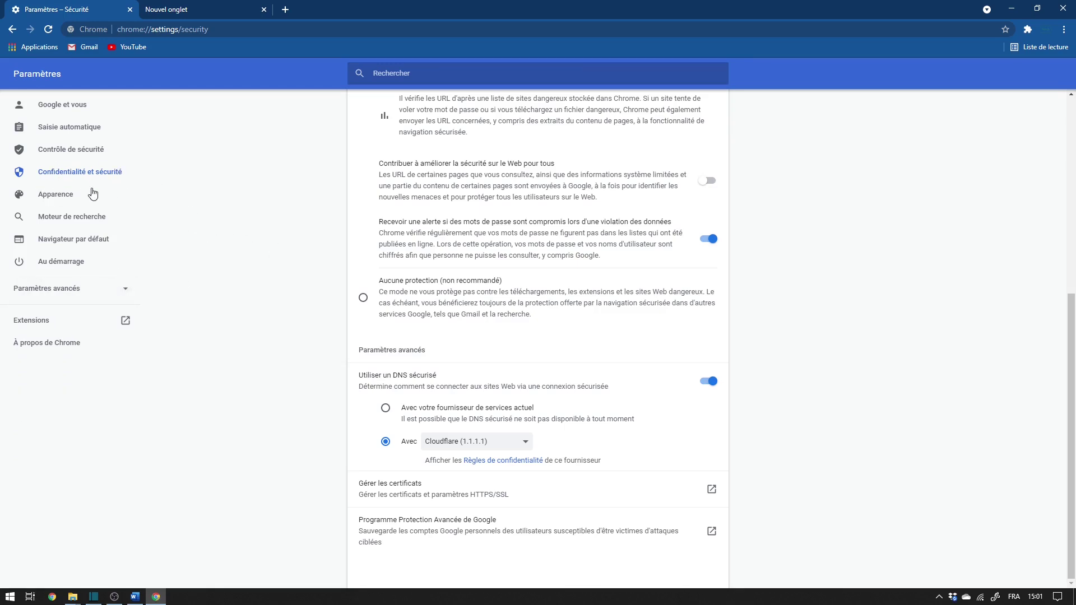
pyautogui.click(76, 289)
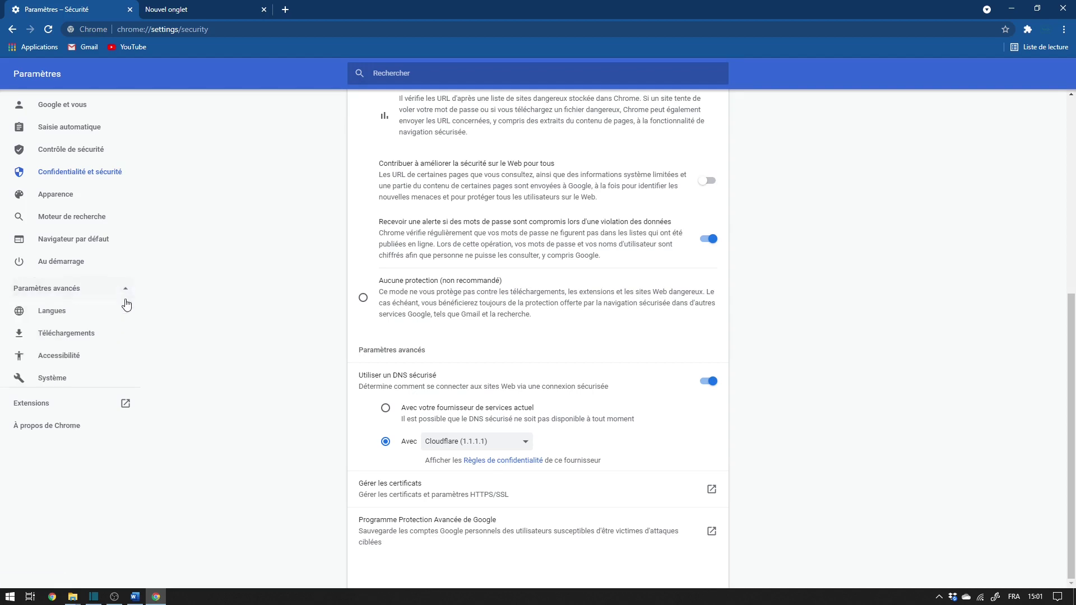
pyautogui.click(55, 381)
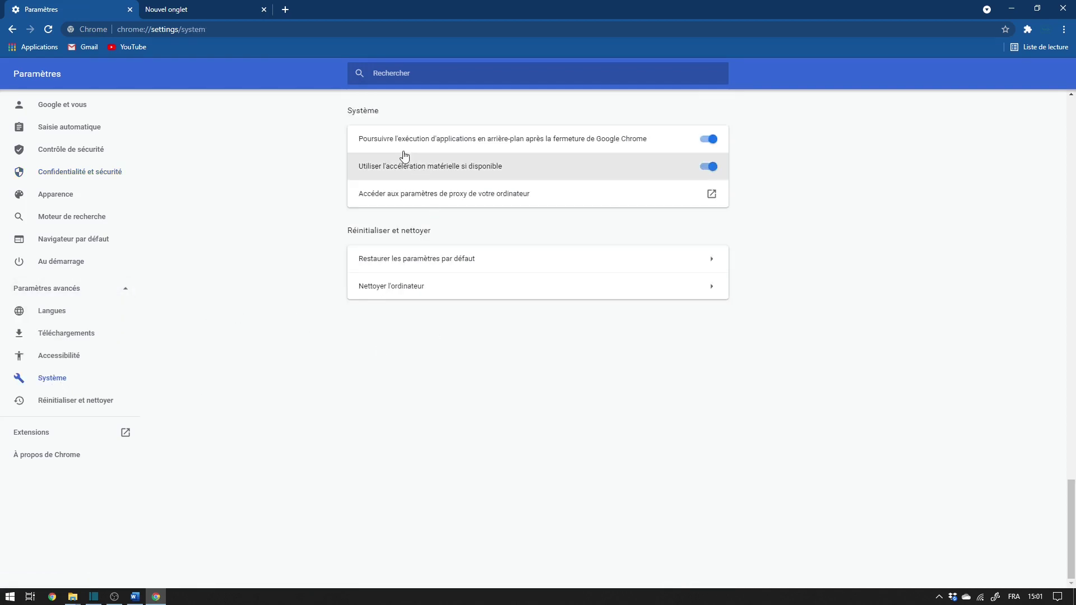
pyautogui.click(713, 146)
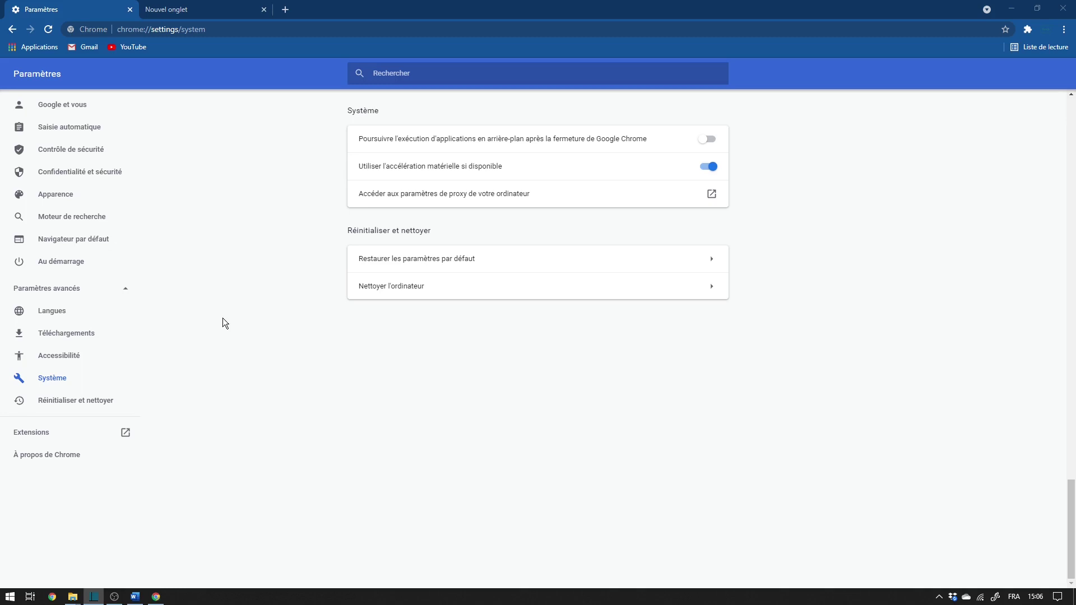
# Set the search engine used in the address bar to DuckDuckGo.
pyautogui.click(58, 223)
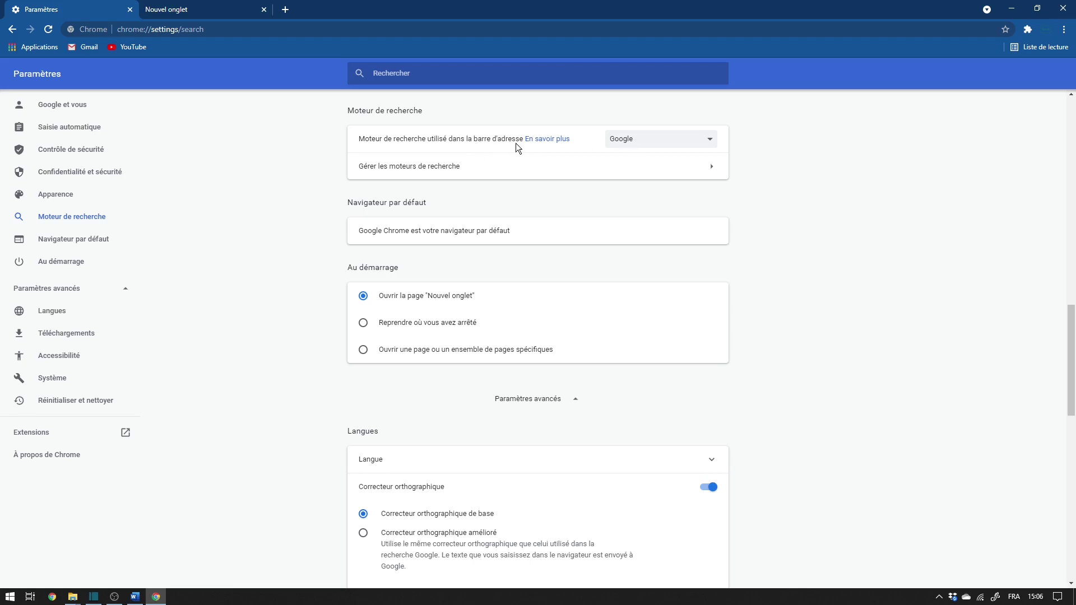
pyautogui.click(703, 145)
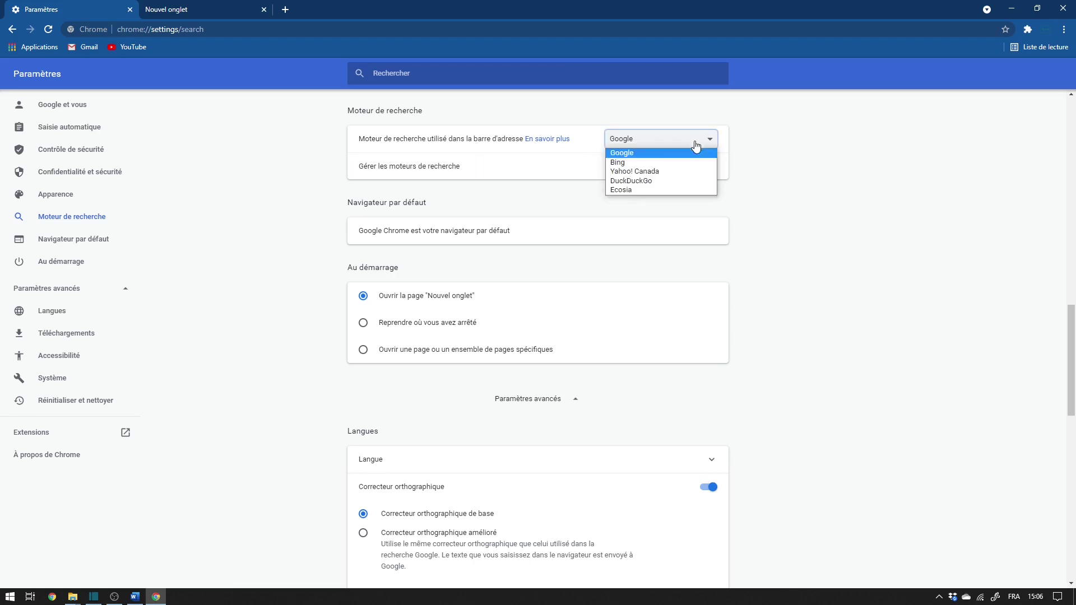
pyautogui.click(656, 181)
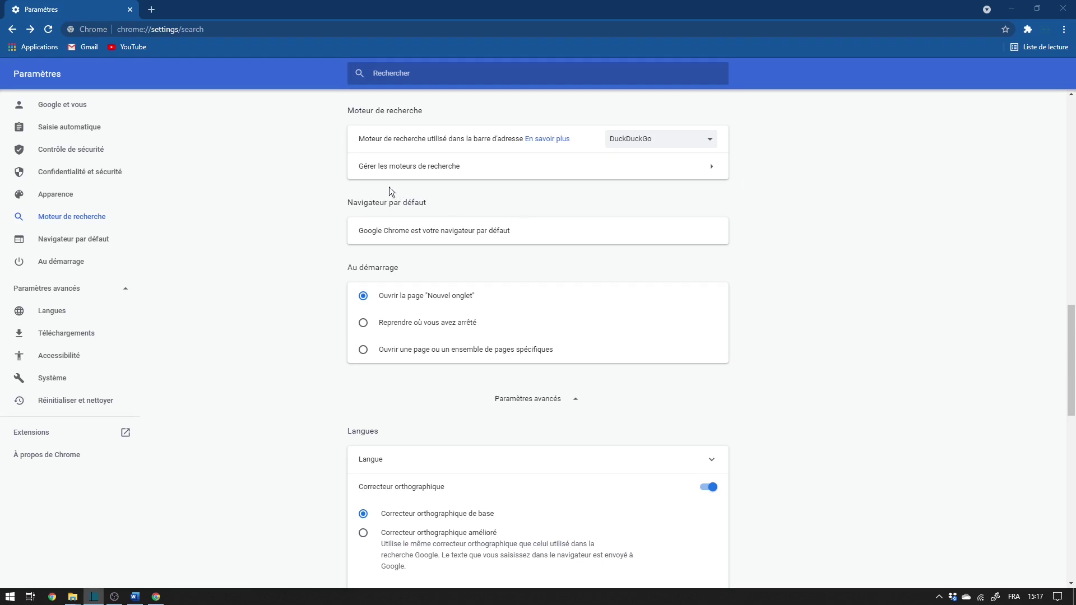
# Look over the list under "Gérer les moteurs de recherche", go back and reselect DuckDuckGo as the address bar search engine.
pyautogui.click(478, 176)
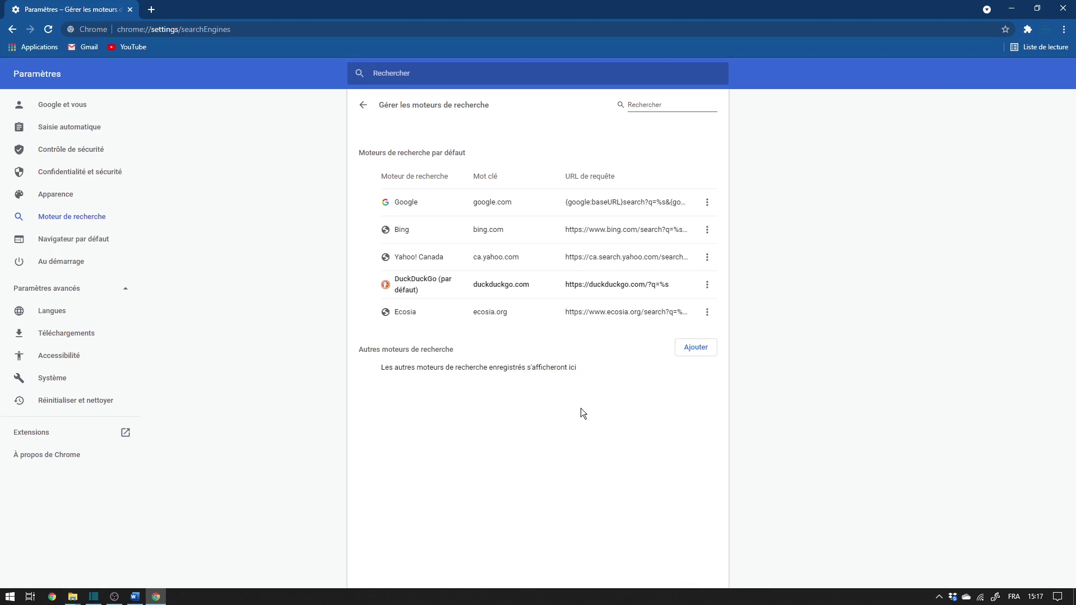
pyautogui.click(364, 106)
pyautogui.click(694, 144)
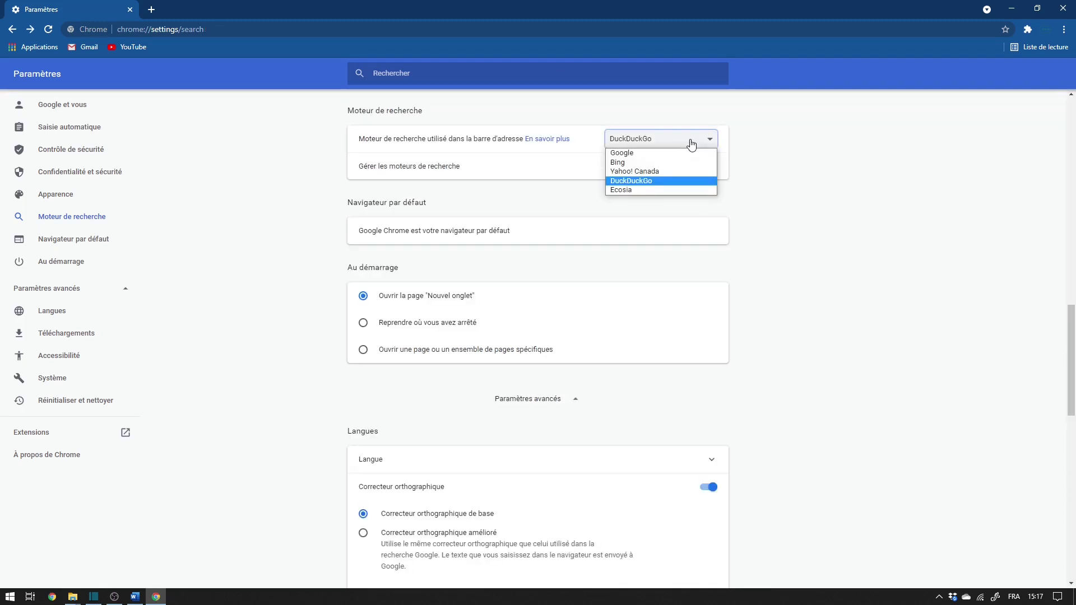
pyautogui.click(631, 181)
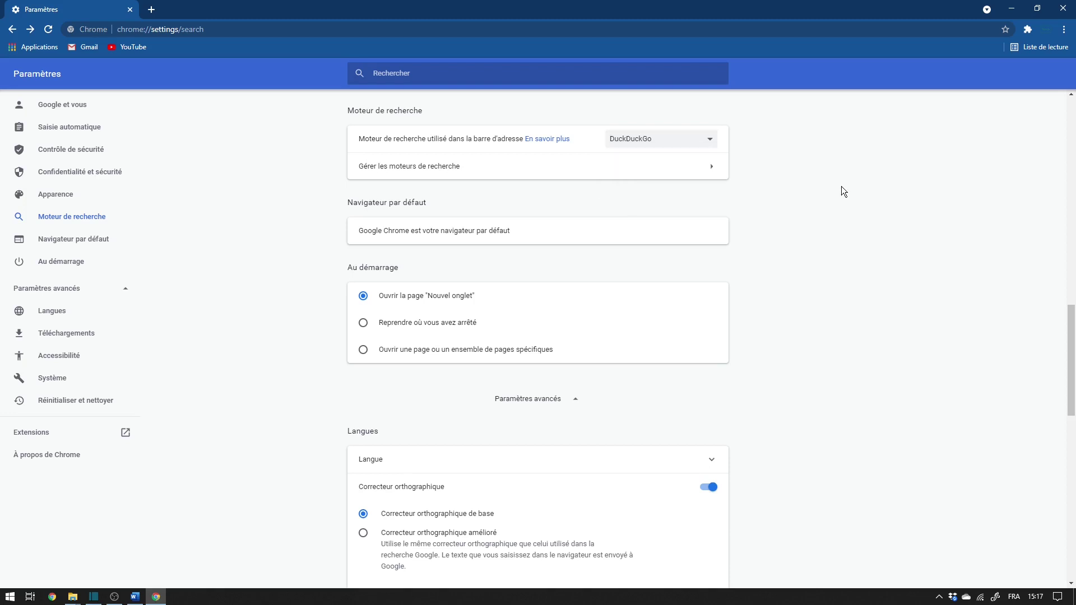
# Open a new tab to see the DuckDuckGo start page and close the settings tab.
pyautogui.click(152, 10)
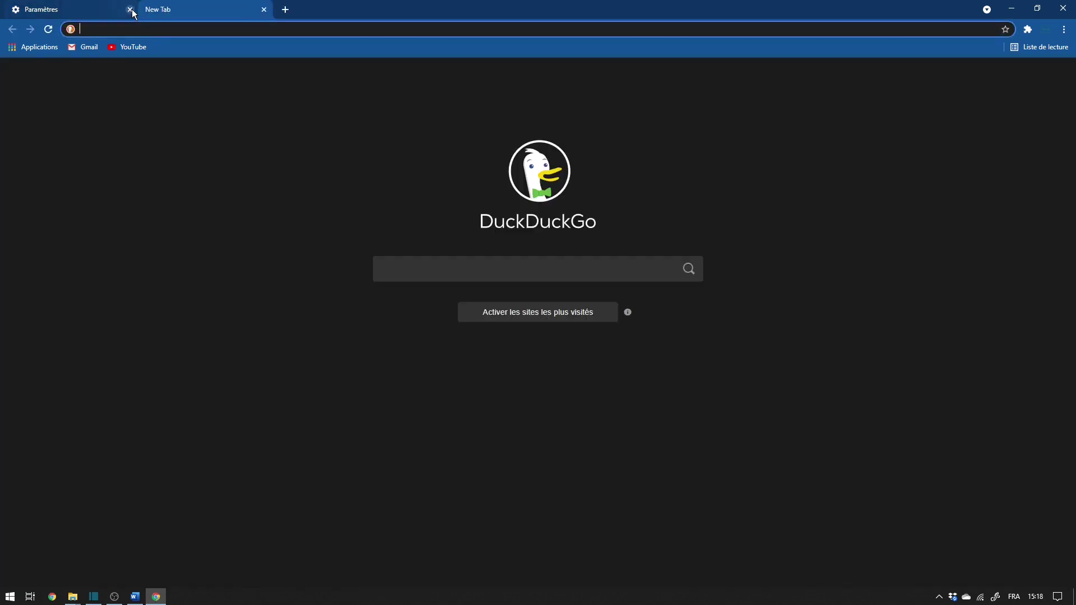
pyautogui.click(130, 8)
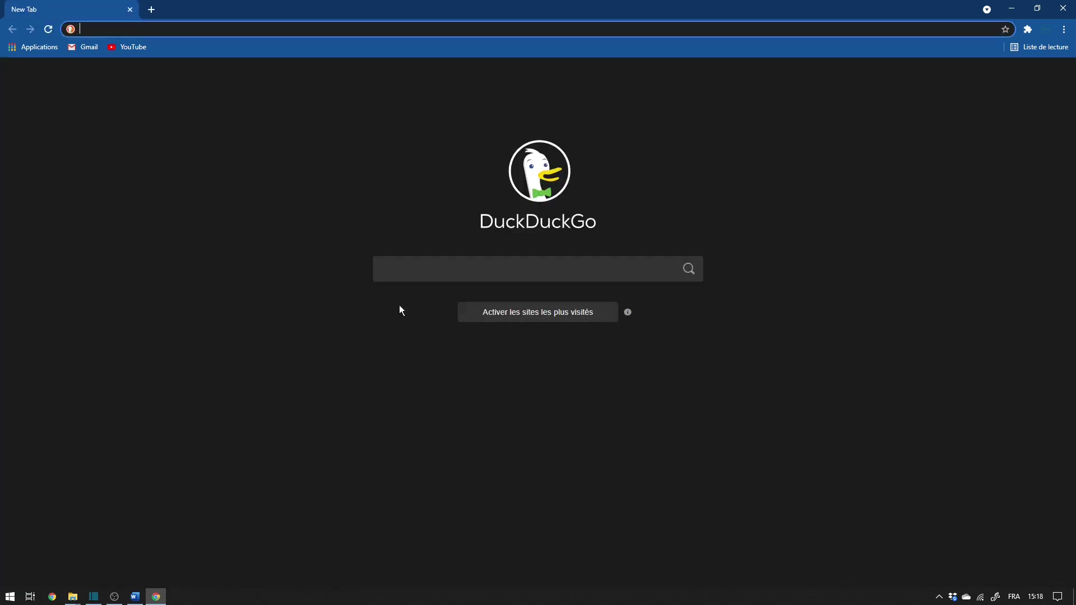